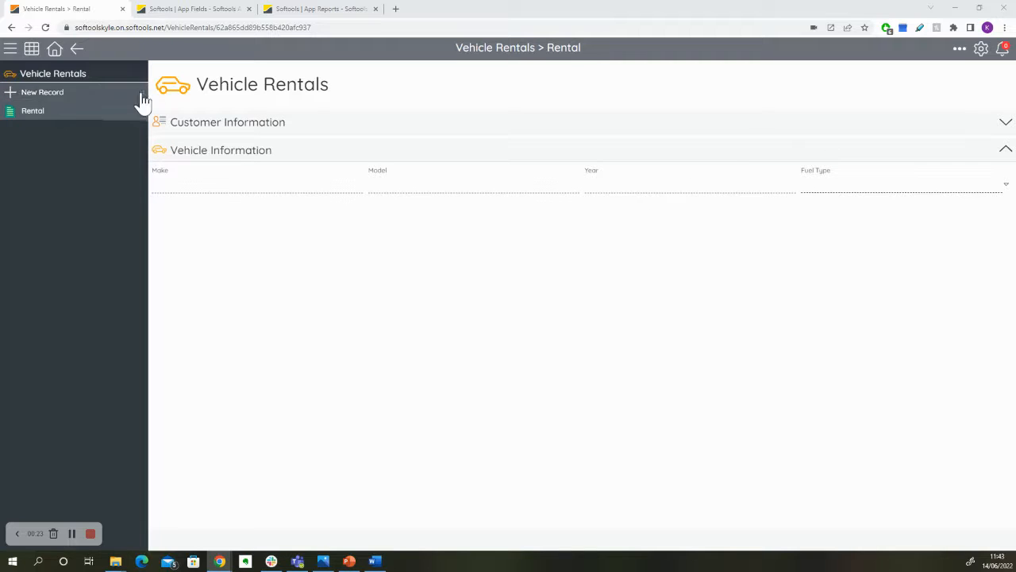
pyautogui.click(35, 52)
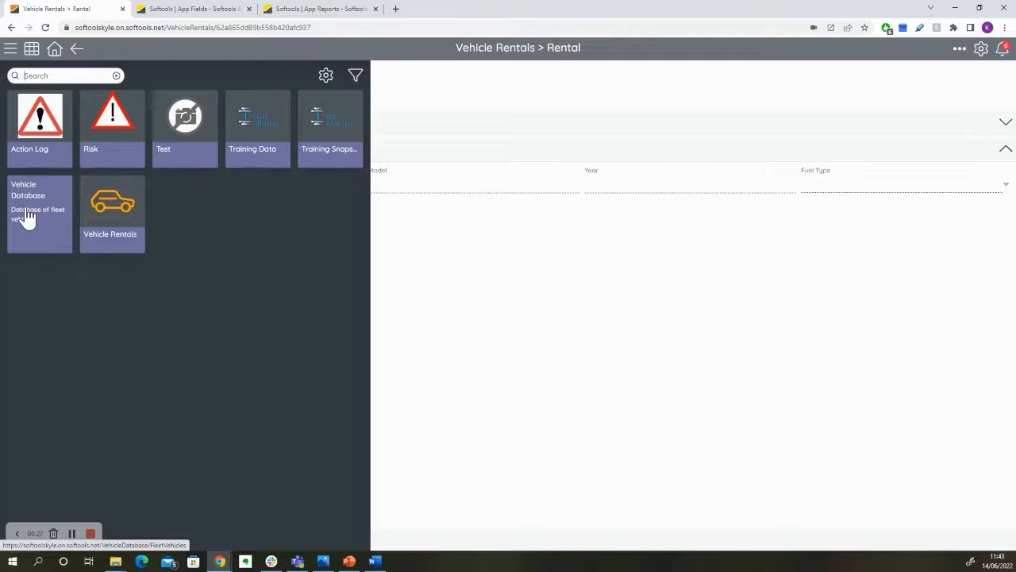
pyautogui.click(687, 324)
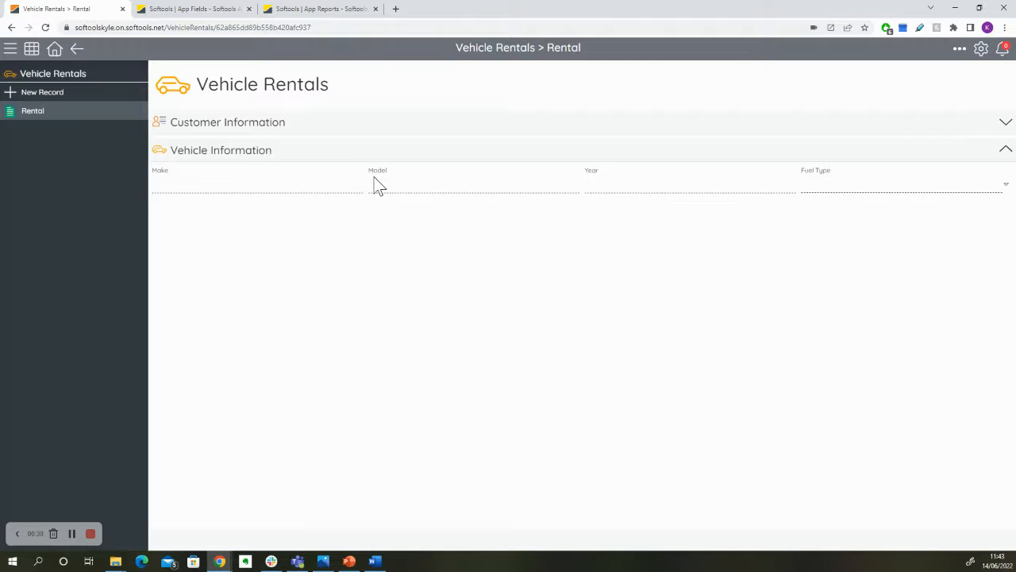
# Switch to the Vehicle Database app's reports in AppStudio and start a new Table report
pyautogui.click(352, 9)
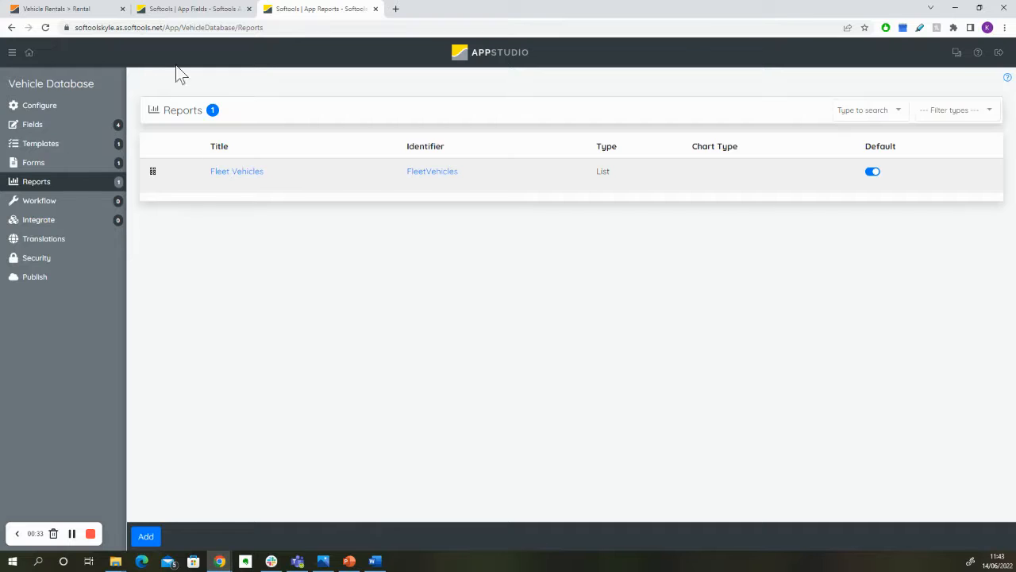
pyautogui.moveTo(9, 84); pyautogui.dragTo(95, 83)
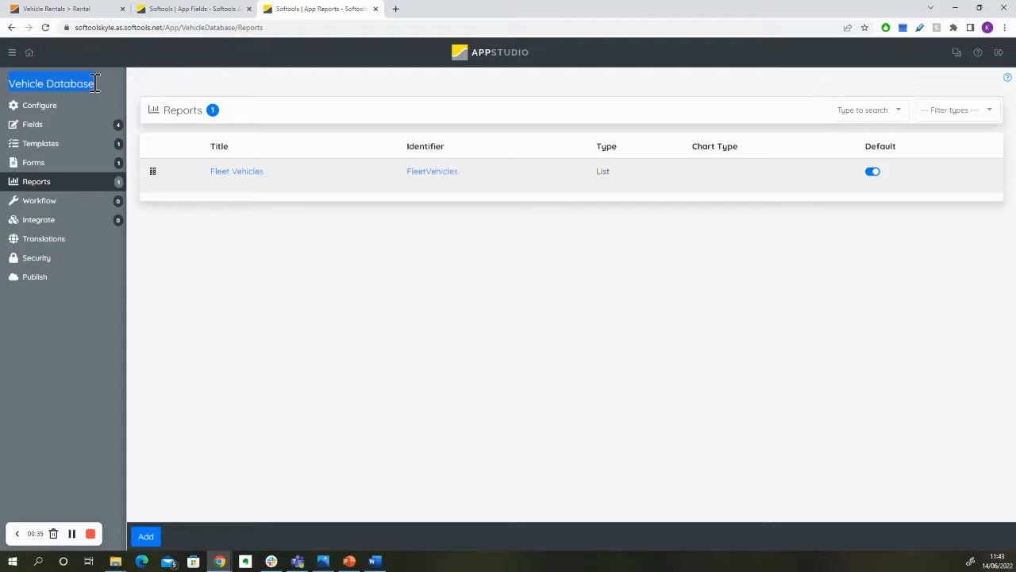
pyautogui.click(194, 246)
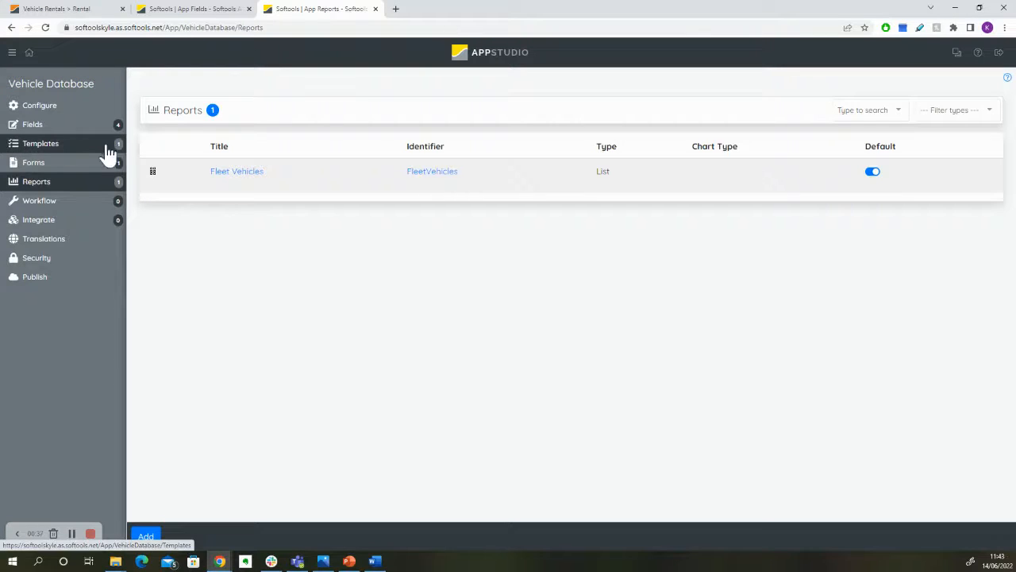
pyautogui.click(146, 538)
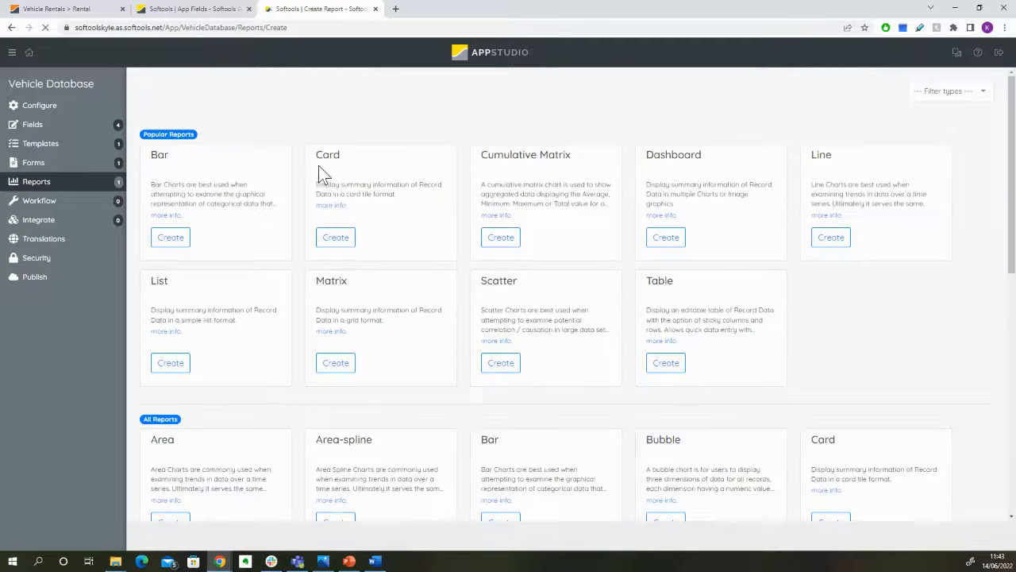
pyautogui.click(671, 518)
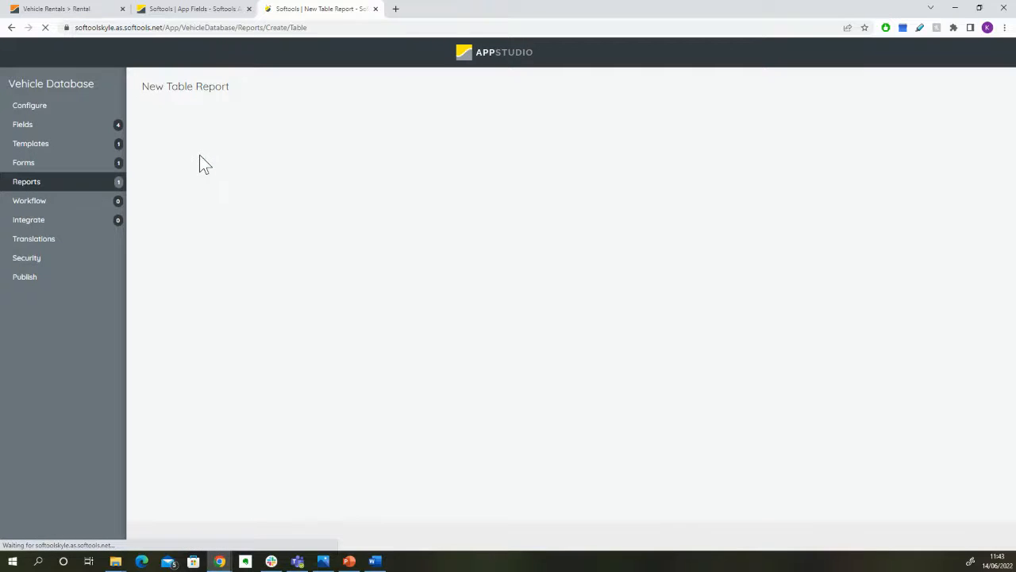
# Title the new table report "Vehicle Lookup", correcting the spelling of the first word
pyautogui.click(195, 175)
pyautogui.write('Vechile Looku')
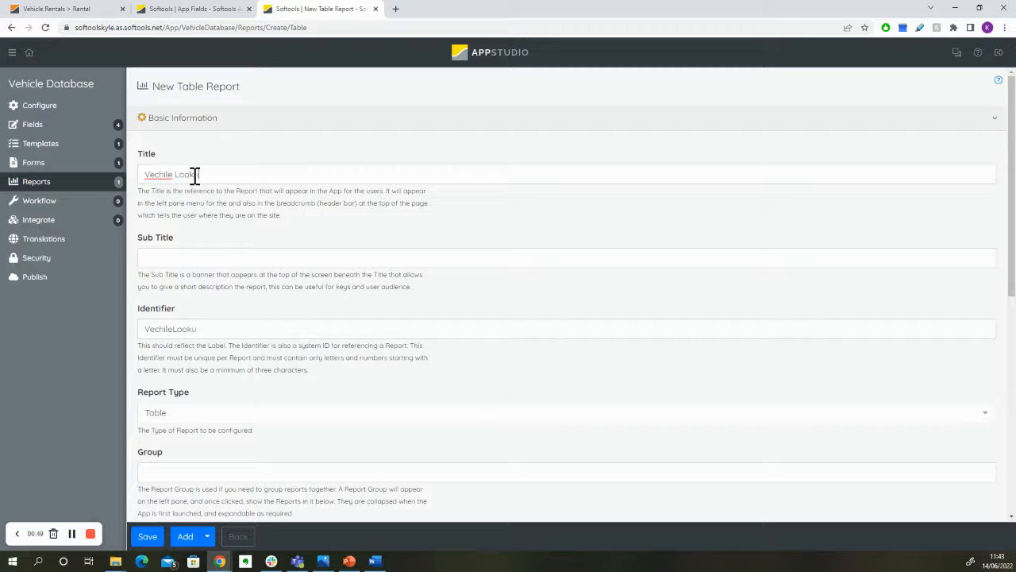
pyautogui.rightClick(162, 175)
pyautogui.click(181, 189)
# Add the Make field to the report as a column with a Medium fixed width
pyautogui.scroll(-3, 175, 318)
pyautogui.scroll(-3, 175, 323)
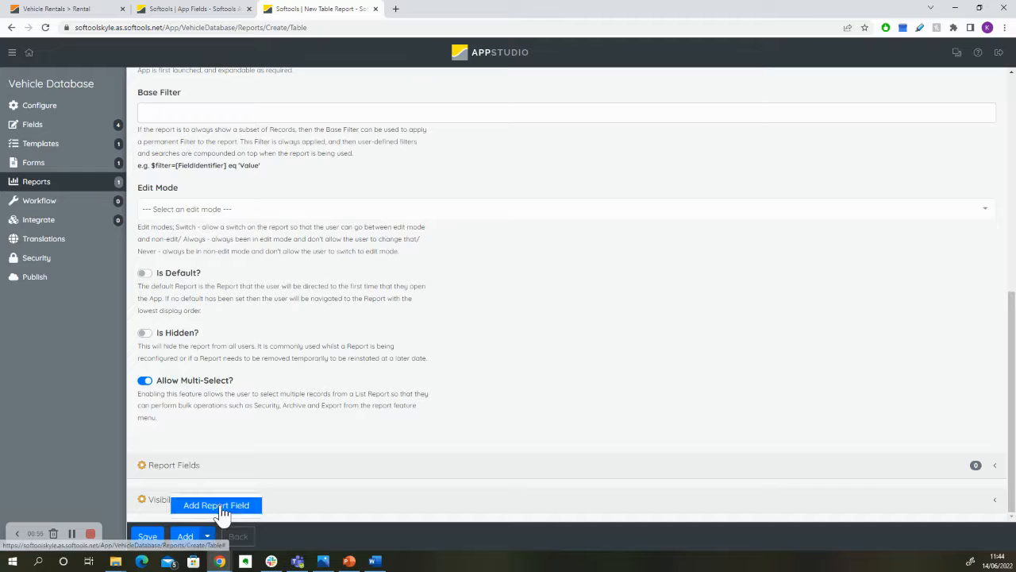
pyautogui.click(222, 513)
pyautogui.click(375, 124)
pyautogui.click(356, 195)
pyautogui.scroll(-4, 356, 220)
pyautogui.click(352, 408)
pyautogui.click(378, 373)
pyautogui.click(669, 508)
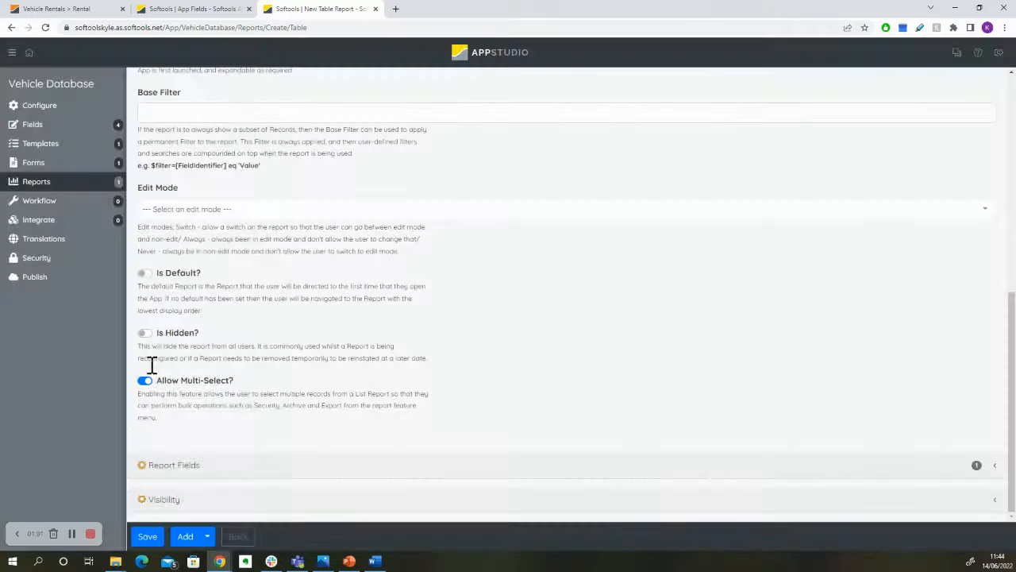
# Add the Model field to the report as a column with a Medium fixed width
pyautogui.click(210, 536)
pyautogui.click(224, 511)
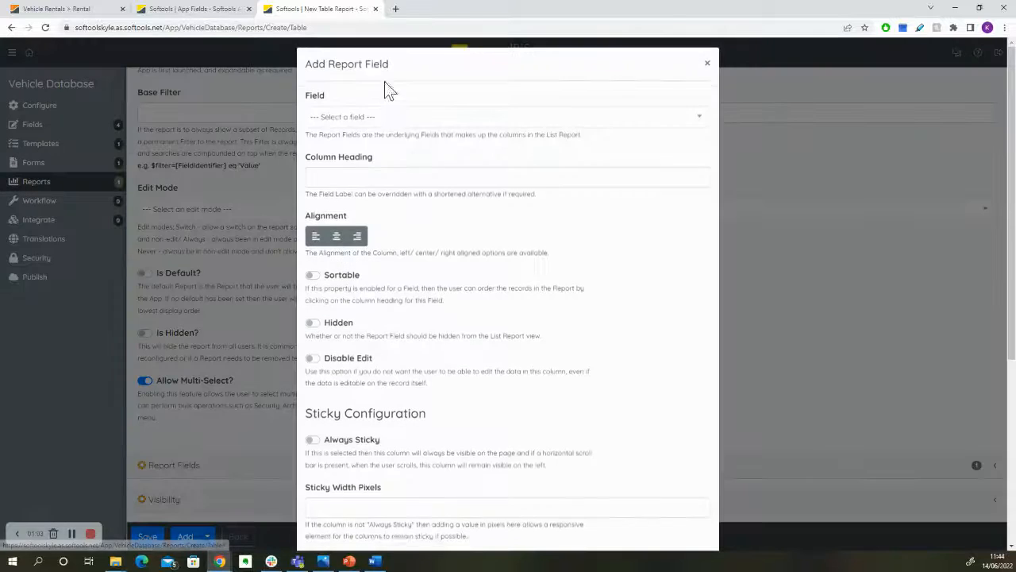
pyautogui.click(382, 120)
pyautogui.click(357, 207)
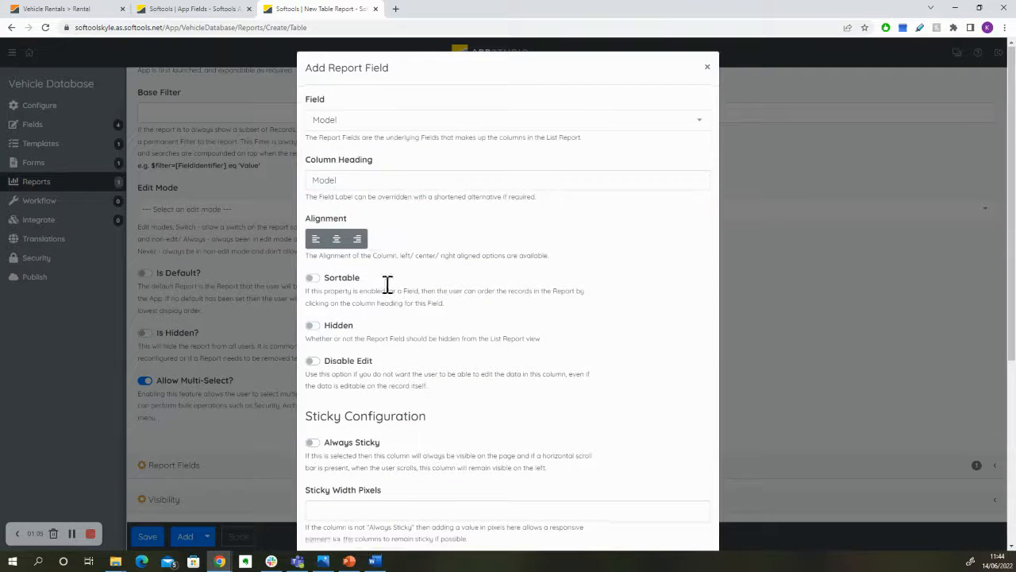
pyautogui.scroll(-4, 354, 279)
pyautogui.click(390, 369)
pyautogui.click(356, 386)
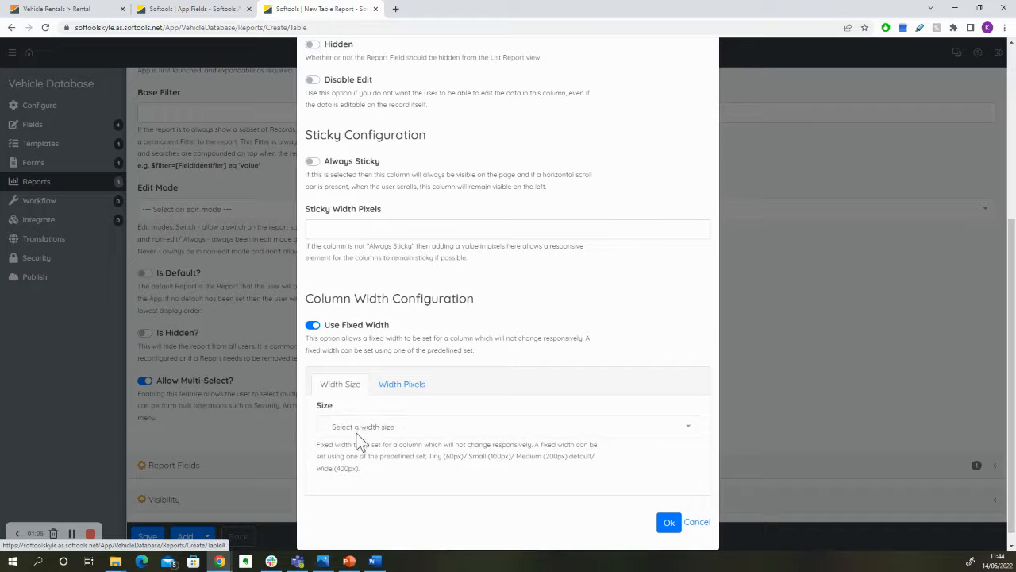
pyautogui.click(356, 429)
pyautogui.click(381, 385)
pyautogui.click(665, 524)
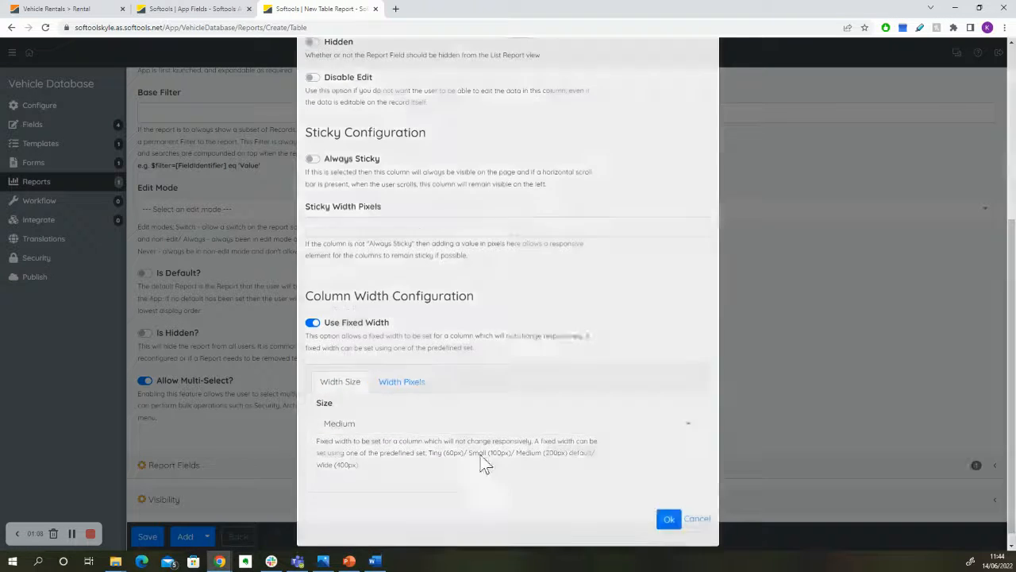
# Add the Year field to the report as a column with a predefined fixed width size
pyautogui.click(207, 537)
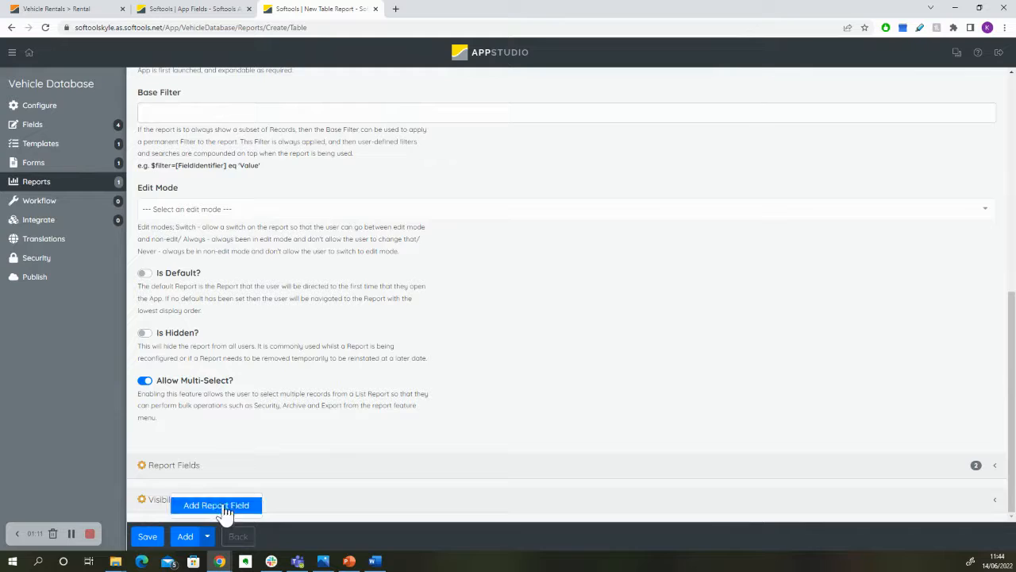
pyautogui.click(223, 503)
pyautogui.click(402, 121)
pyautogui.click(352, 227)
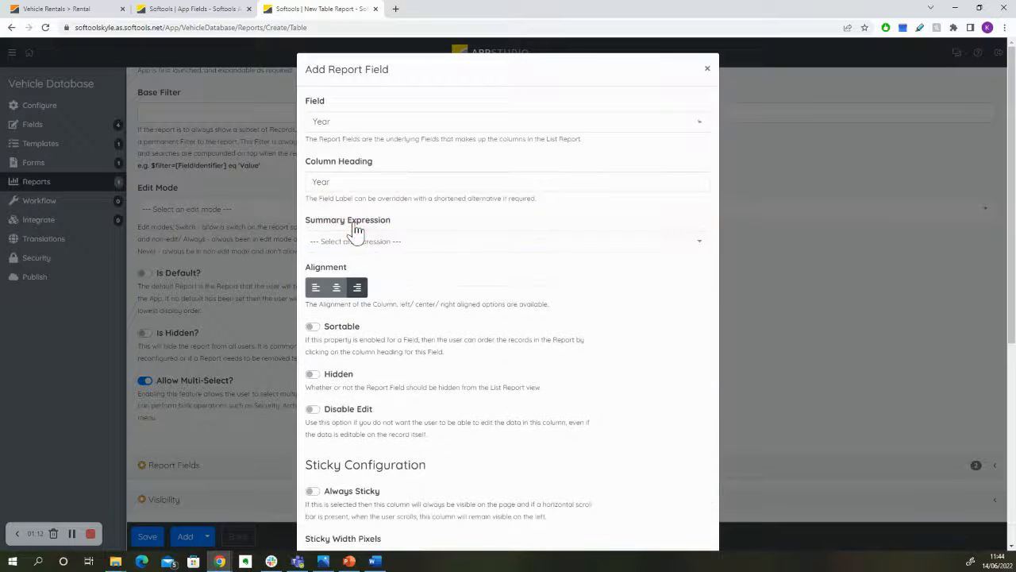
pyautogui.scroll(-3, 397, 357)
pyautogui.click(370, 489)
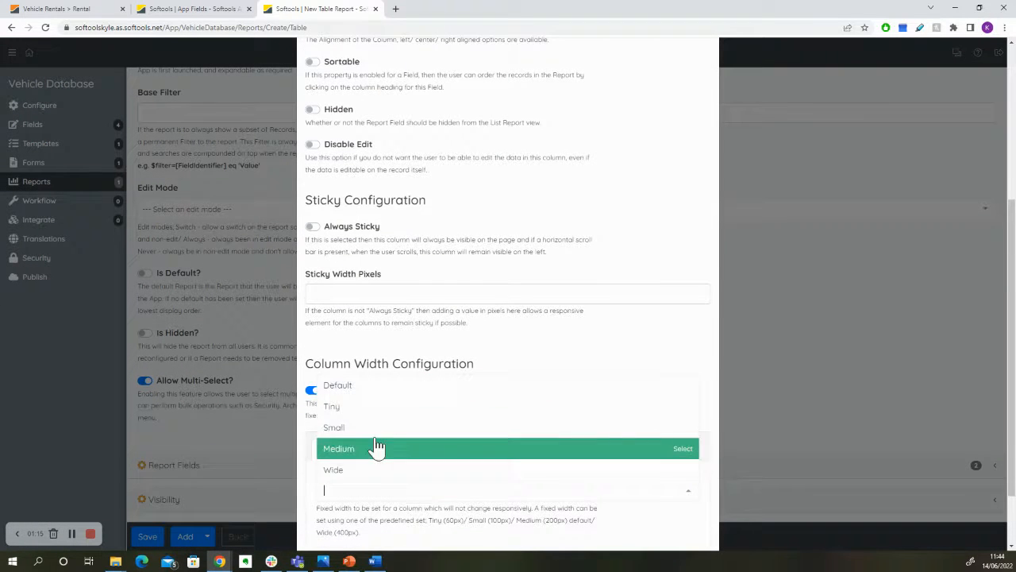
pyautogui.click(375, 432)
pyautogui.scroll(-3, 576, 459)
pyautogui.click(670, 511)
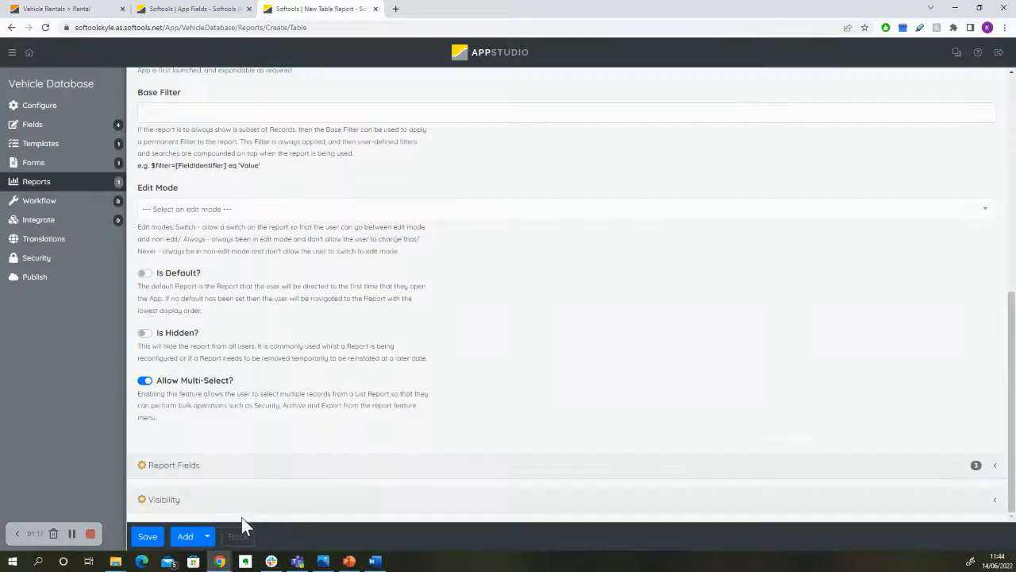
# Add the Fuel Type field to the report as a column with a Medium fixed width
pyautogui.click(207, 538)
pyautogui.click(208, 506)
pyautogui.click(370, 121)
pyautogui.click(363, 144)
pyautogui.scroll(-4, 412, 405)
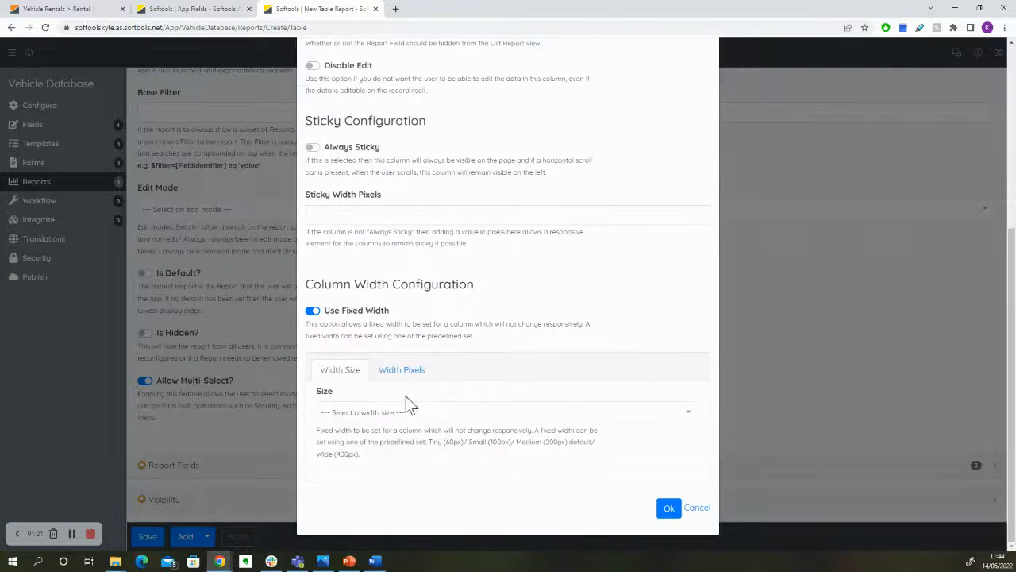
pyautogui.click(384, 411)
pyautogui.click(372, 373)
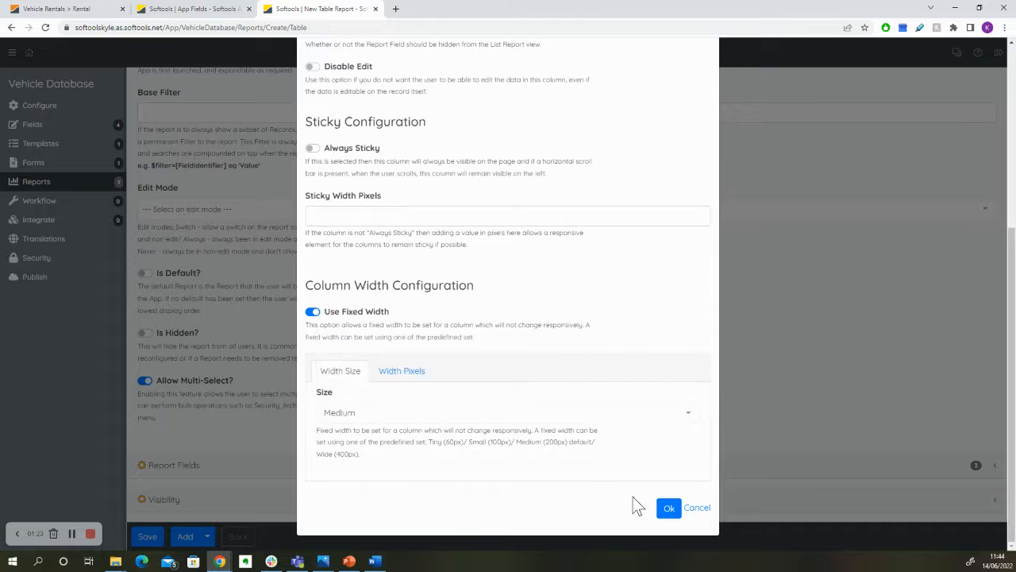
pyautogui.click(667, 510)
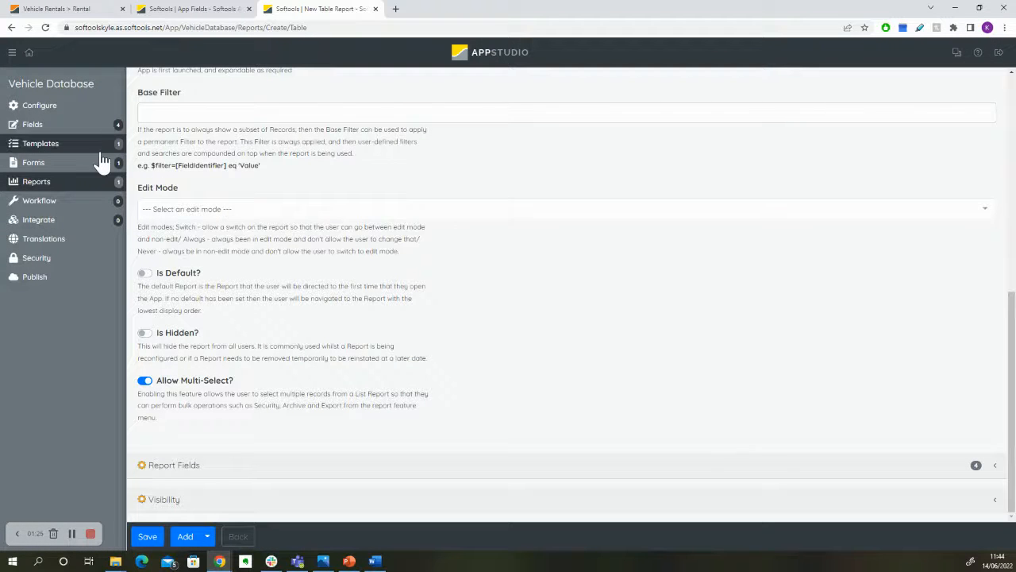
# Set the Vehicle Lookup report to be hidden from all users and save it
pyautogui.scroll(2, 355, 217)
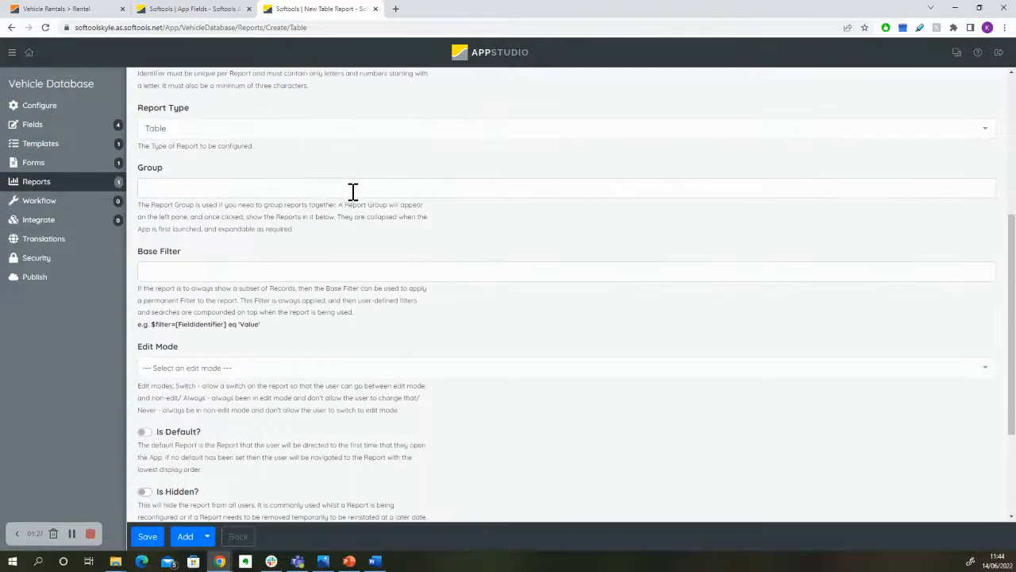
pyautogui.scroll(-2, 270, 256)
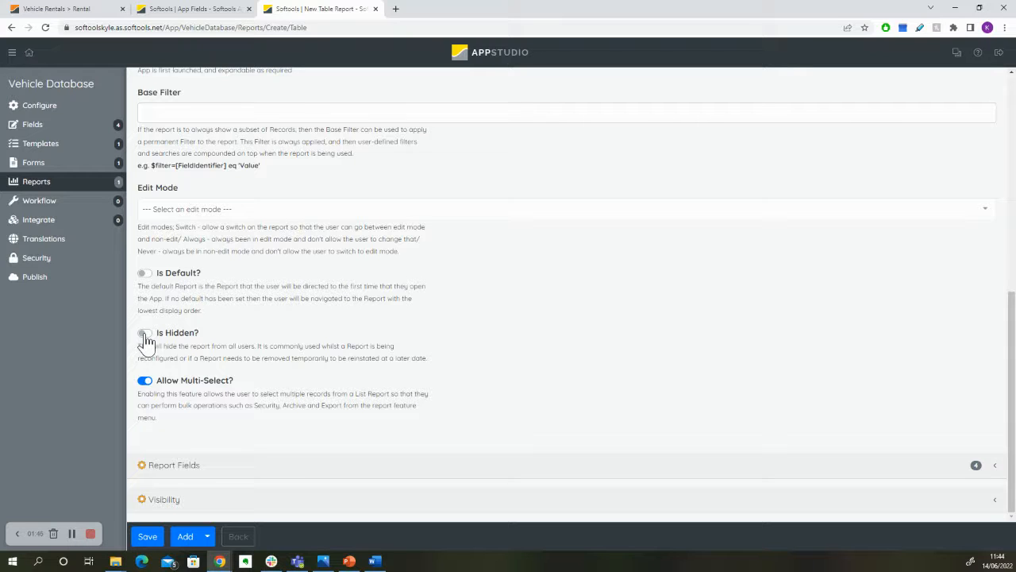
pyautogui.click(144, 334)
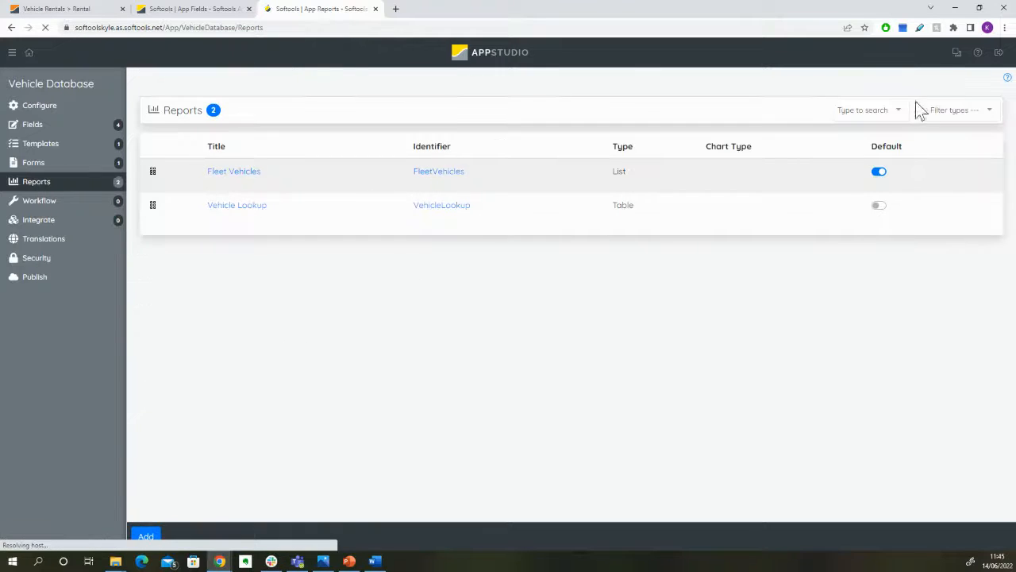
# Return to the Softools workspace, open the Vehicle Database app and examine its Fleet Vehicles report
pyautogui.click(70, 9)
pyautogui.click(32, 50)
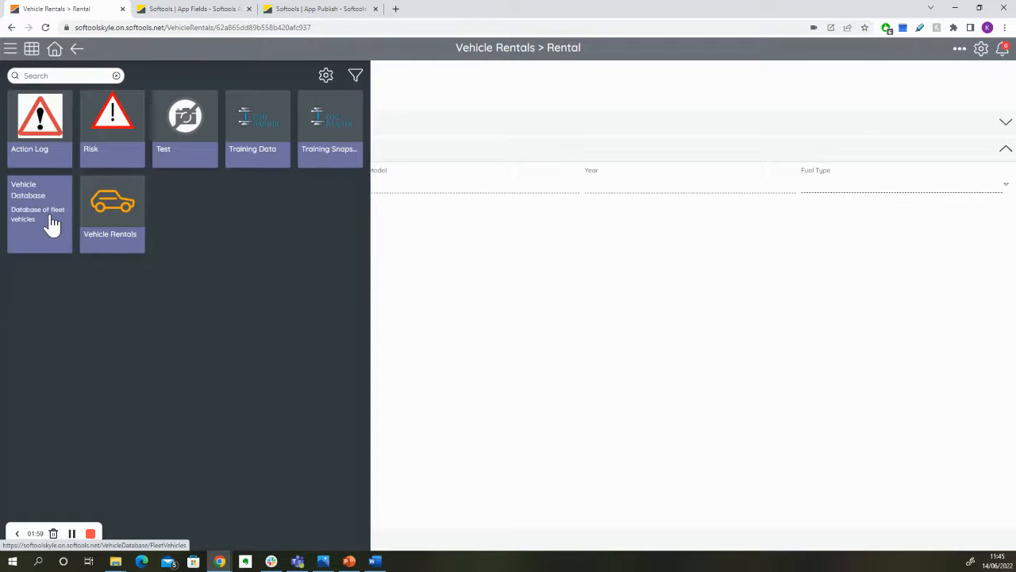
pyautogui.click(52, 224)
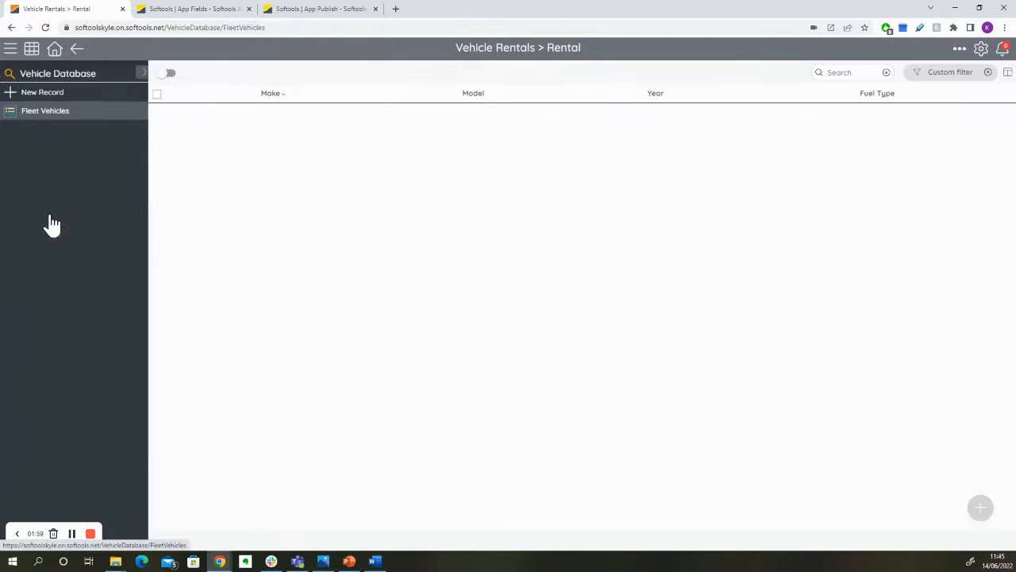
pyautogui.click(959, 51)
pyautogui.click(939, 215)
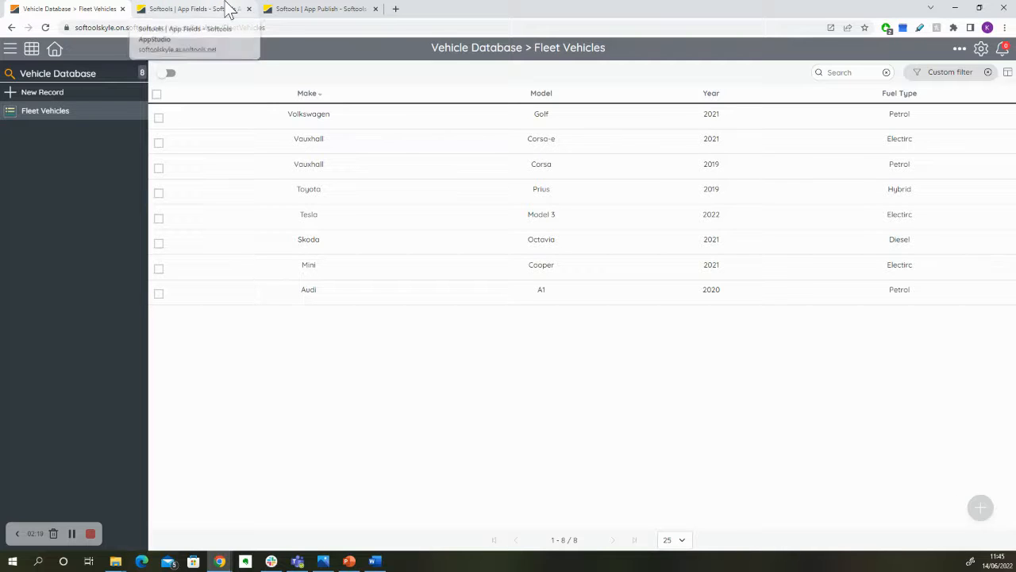
# Switch to the Vehicle Rentals app's fields in AppStudio and create a new field of type Lookup
pyautogui.click(228, 9)
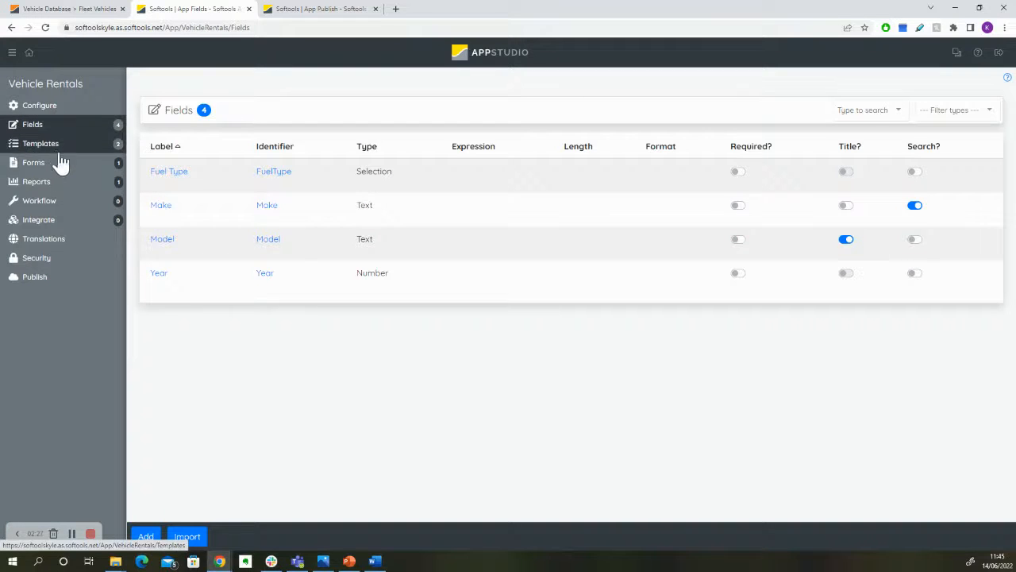
pyautogui.click(150, 538)
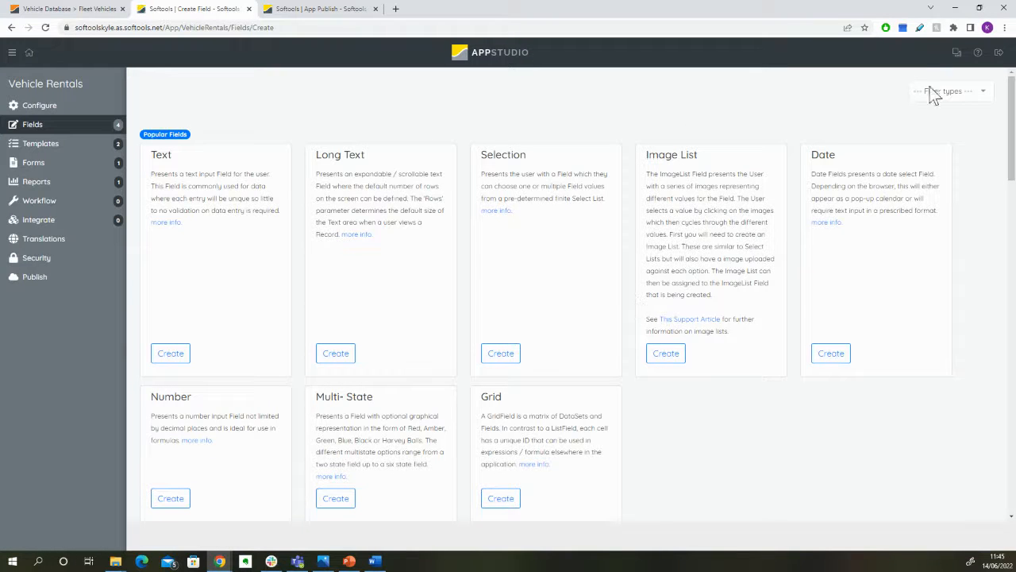
pyautogui.click(931, 93)
pyautogui.write('look')
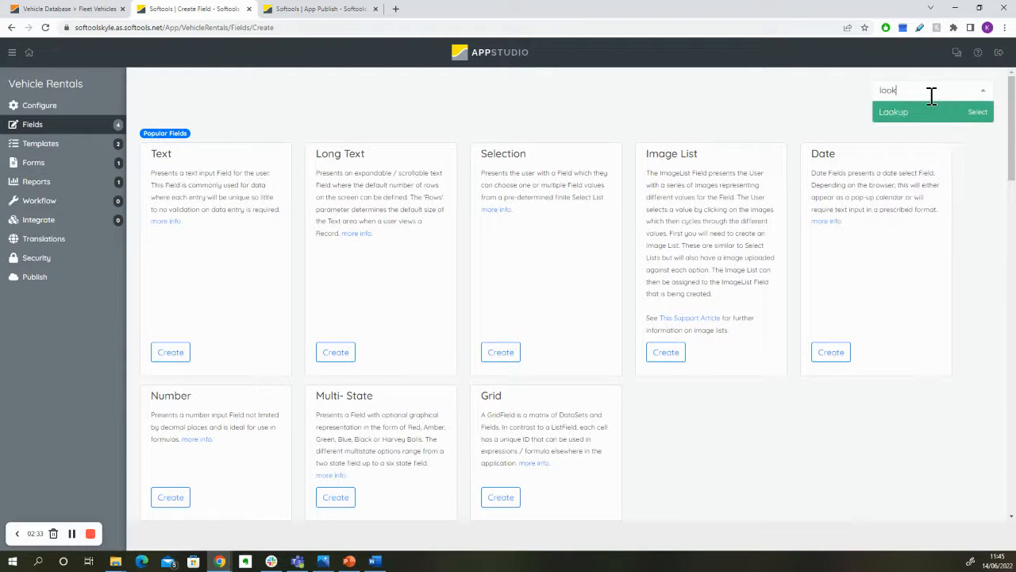
pyautogui.press('Return')
# Label the lookup field "Vehicle Lookup", correcting the spelling of the first word
pyautogui.click(252, 143)
pyautogui.write('Vechile')
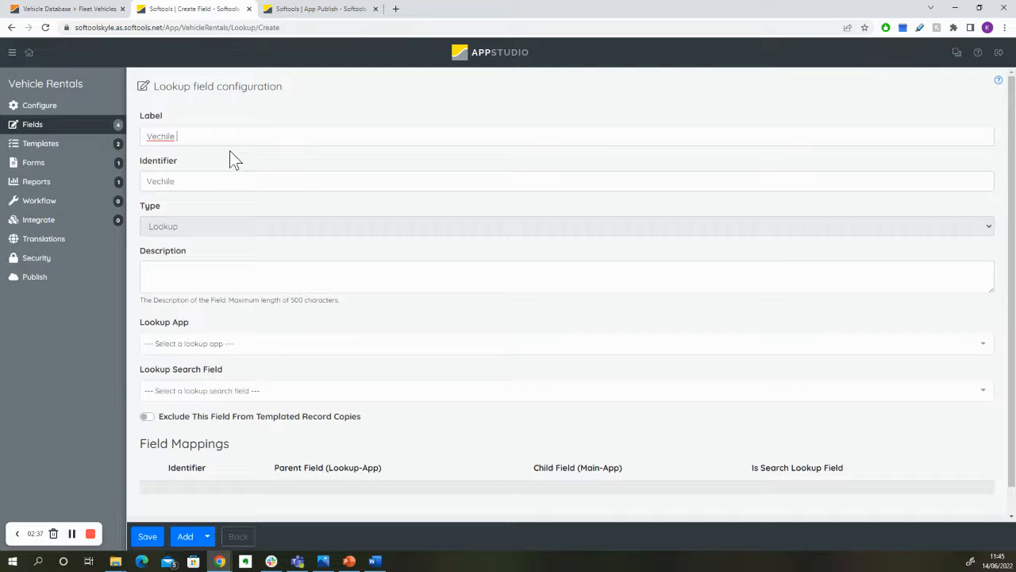
pyautogui.write(' Lookup')
pyautogui.rightClick(159, 135)
pyautogui.click(177, 141)
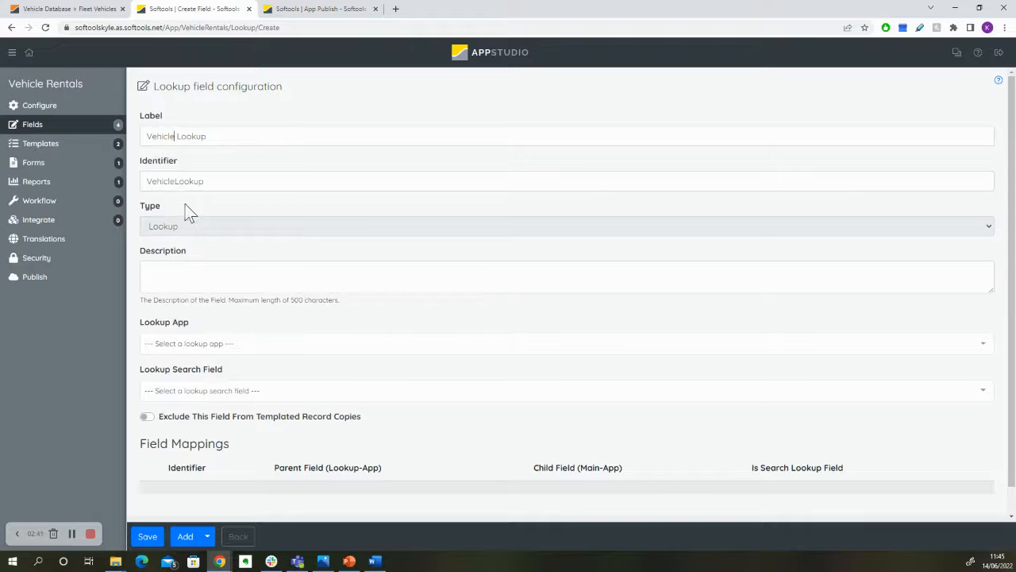
# Set the lookup app to Vehicle Database, the lookup search field to Model and the lookup report to Vehicle Lookup
pyautogui.scroll(-1, 183, 257)
pyautogui.click(185, 318)
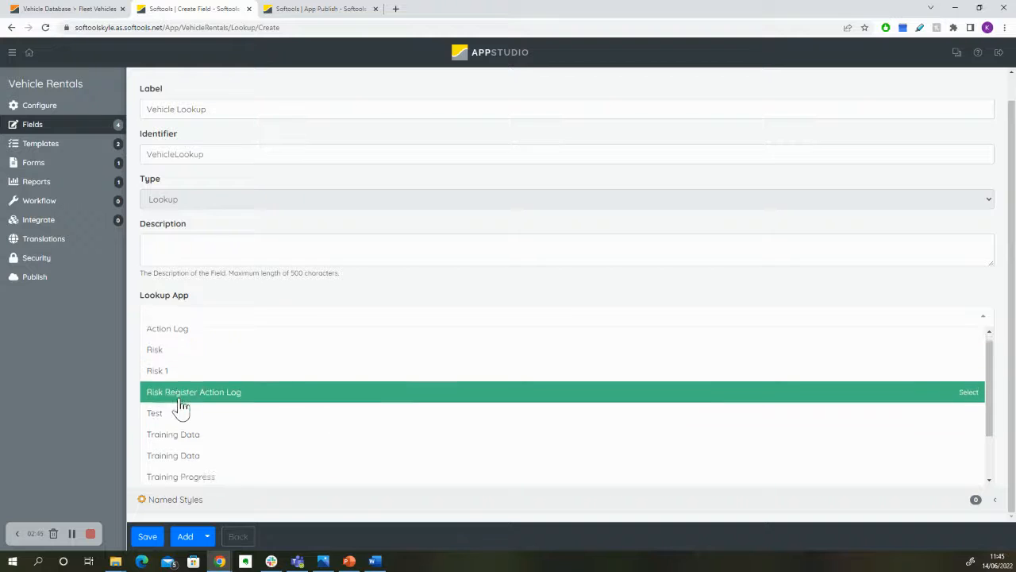
pyautogui.scroll(-2, 181, 421)
pyautogui.click(200, 468)
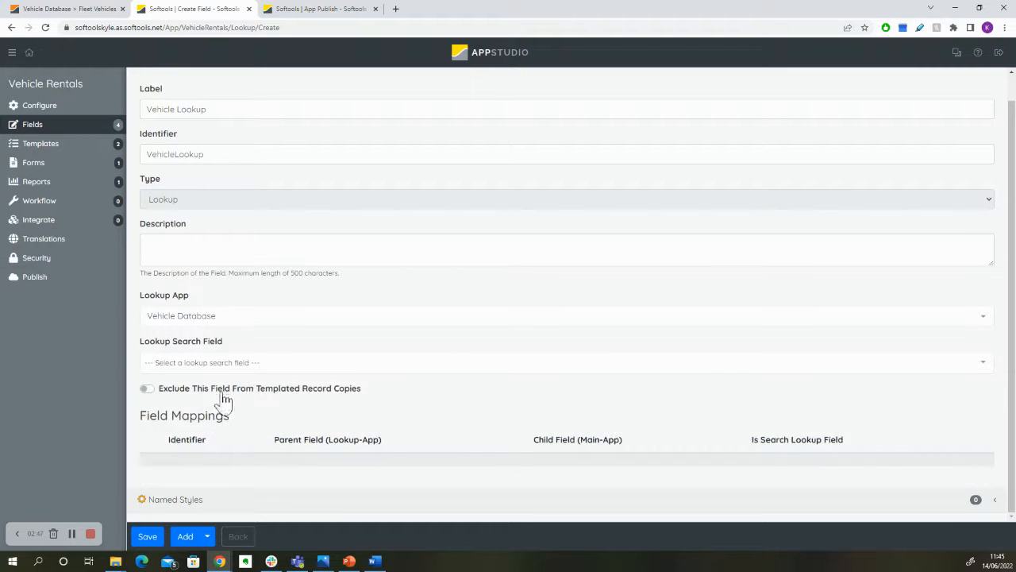
pyautogui.click(215, 361)
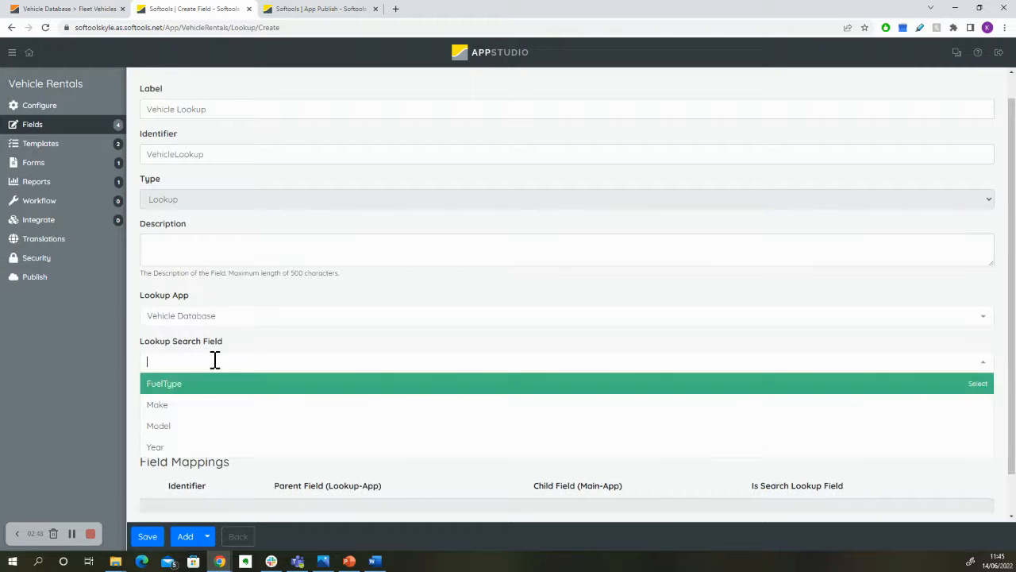
pyautogui.click(196, 433)
pyautogui.click(201, 410)
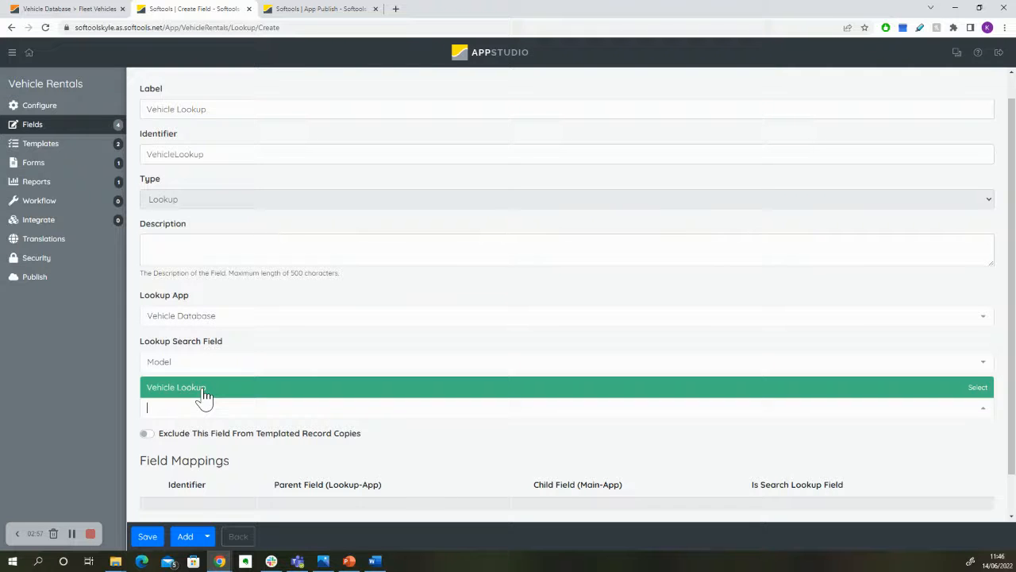
pyautogui.click(204, 393)
# Add a field mapping with identifier Make that links the parent field Make to the child field Make
pyautogui.scroll(-1, 208, 445)
pyautogui.click(207, 536)
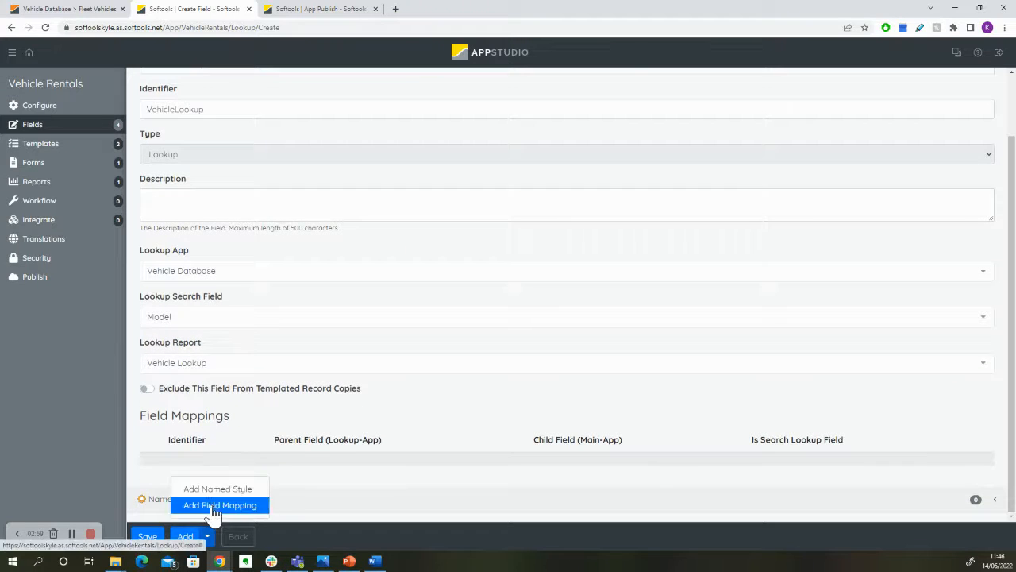
pyautogui.click(212, 507)
pyautogui.write('Make')
pyautogui.press('Tab')
pyautogui.write('m')
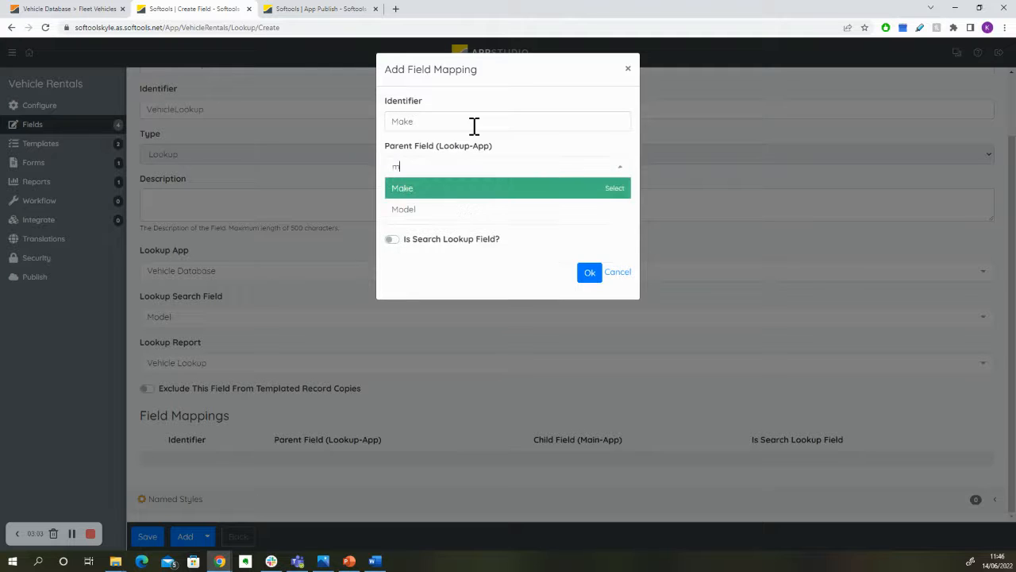
pyautogui.press('Return')
pyautogui.press('Tab')
pyautogui.write('m')
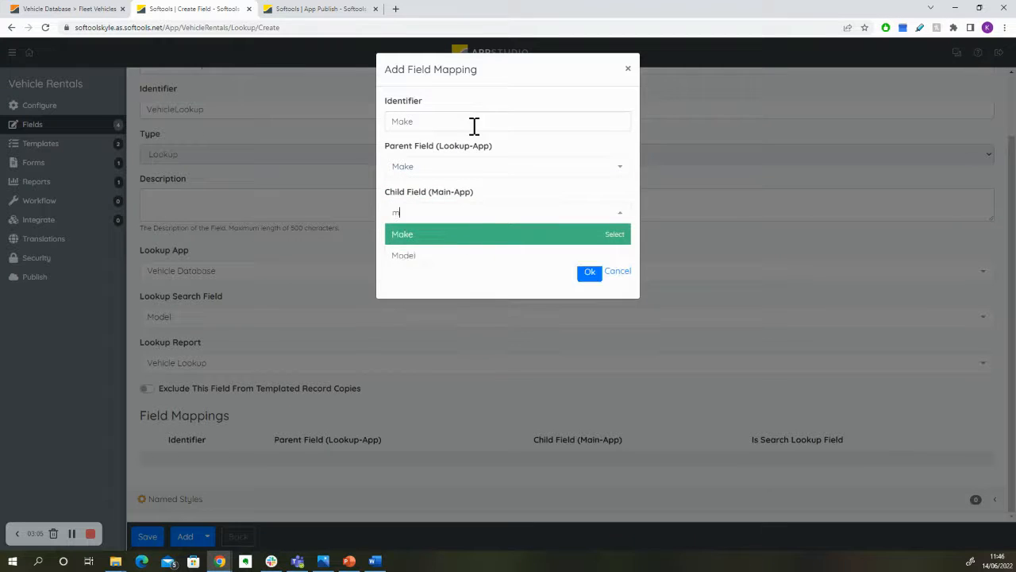
pyautogui.press('Return')
pyautogui.click(589, 273)
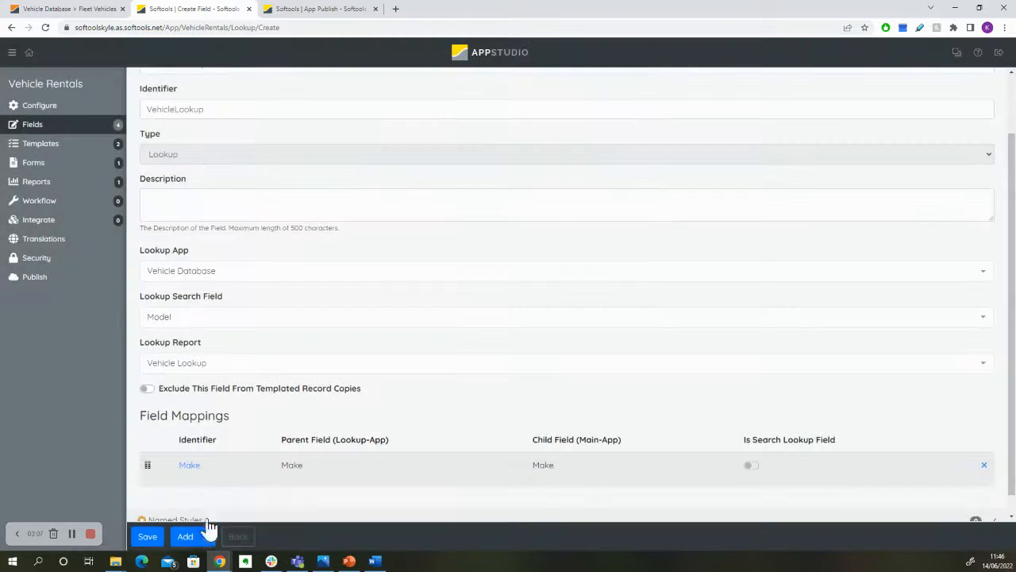
# Add a field mapping with identifier Model from parent field Model to child field Model, enabled as the search lookup field
pyautogui.click(207, 536)
pyautogui.click(213, 505)
pyautogui.click(464, 111)
pyautogui.write('Model')
pyautogui.press('Tab')
pyautogui.write('mo')
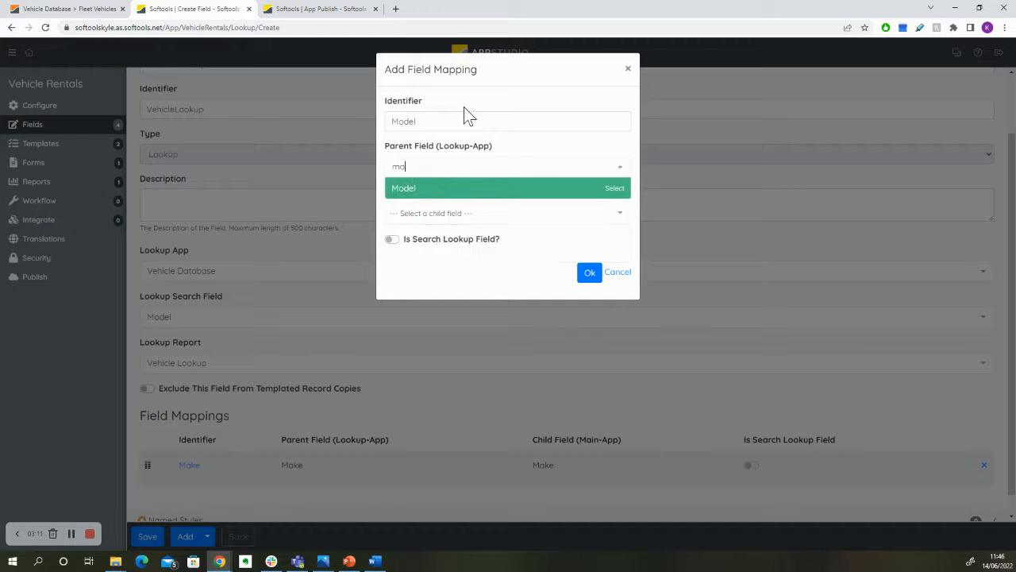
pyautogui.press('Return')
pyautogui.press('Tab')
pyautogui.write(',p')
pyautogui.press('BackSpace')
pyautogui.press('BackSpace')
pyautogui.write('mo')
pyautogui.press('Return')
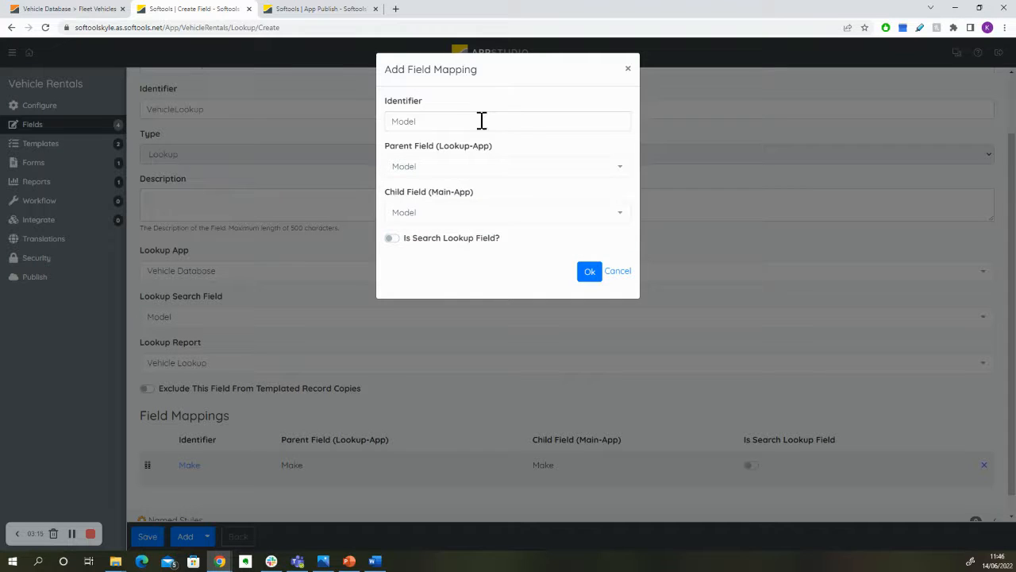
pyautogui.click(392, 239)
pyautogui.click(589, 272)
# Add a field mapping with identifier Year that links the parent field Year to the child field Year
pyautogui.click(208, 536)
pyautogui.click(219, 504)
pyautogui.write('Year')
pyautogui.press('Tab')
pyautogui.write('y')
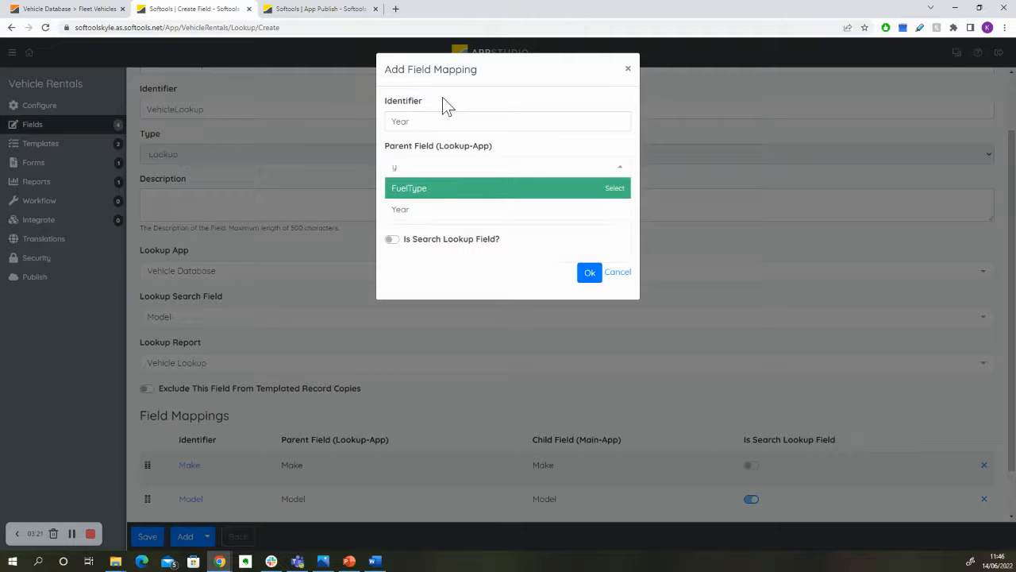
pyautogui.press('Down')
pyautogui.press('Return')
pyautogui.press('Tab')
pyautogui.write('ye')
pyautogui.press('Return')
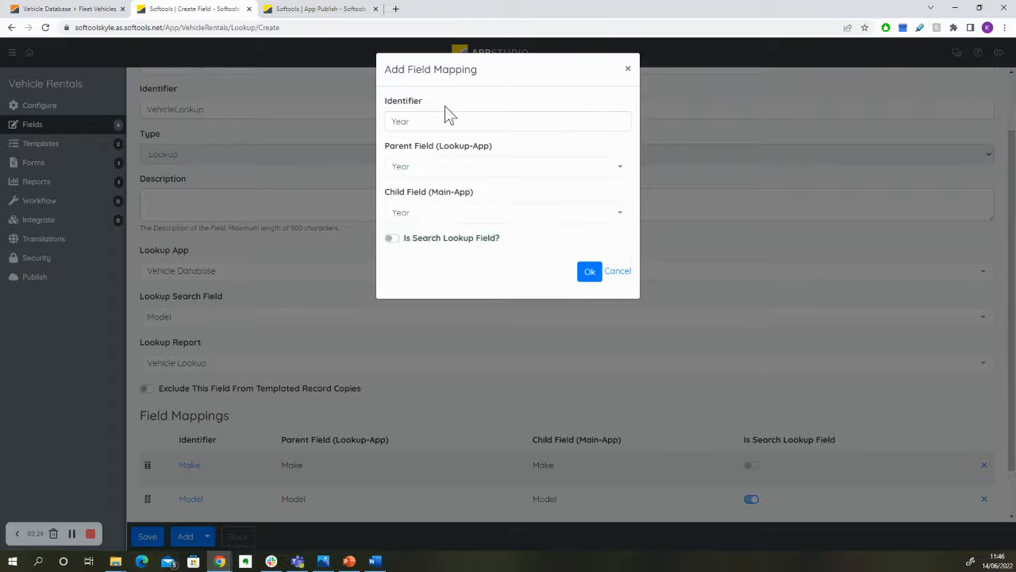
pyautogui.click(585, 273)
# Add a field mapping with identifier FuelType that links the parent field FuelType to the app's matching fuel type child field
pyautogui.click(207, 536)
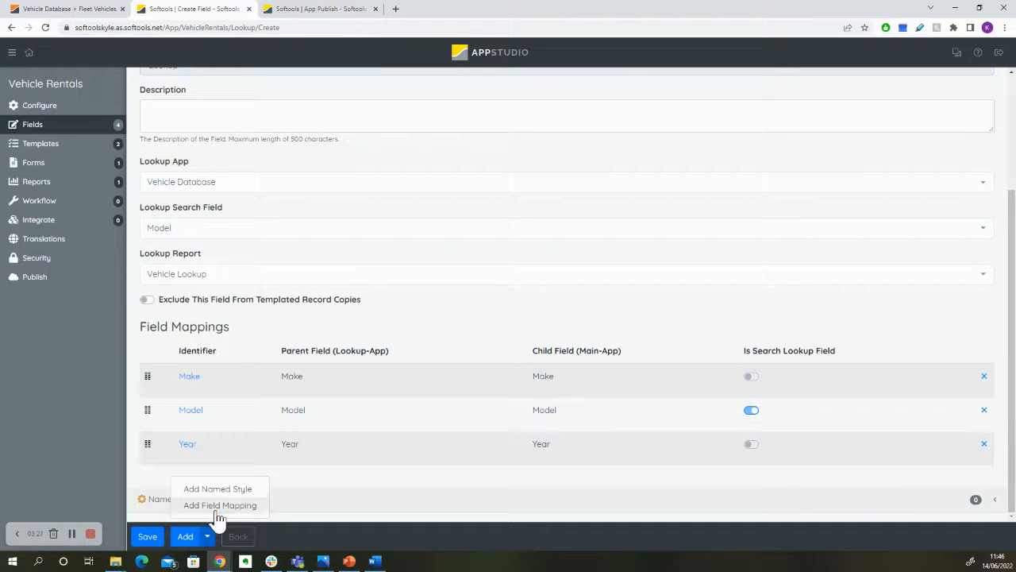
pyautogui.click(217, 505)
pyautogui.write('FuelTy[e')
pyautogui.press('BackSpace')
pyautogui.press('BackSpace')
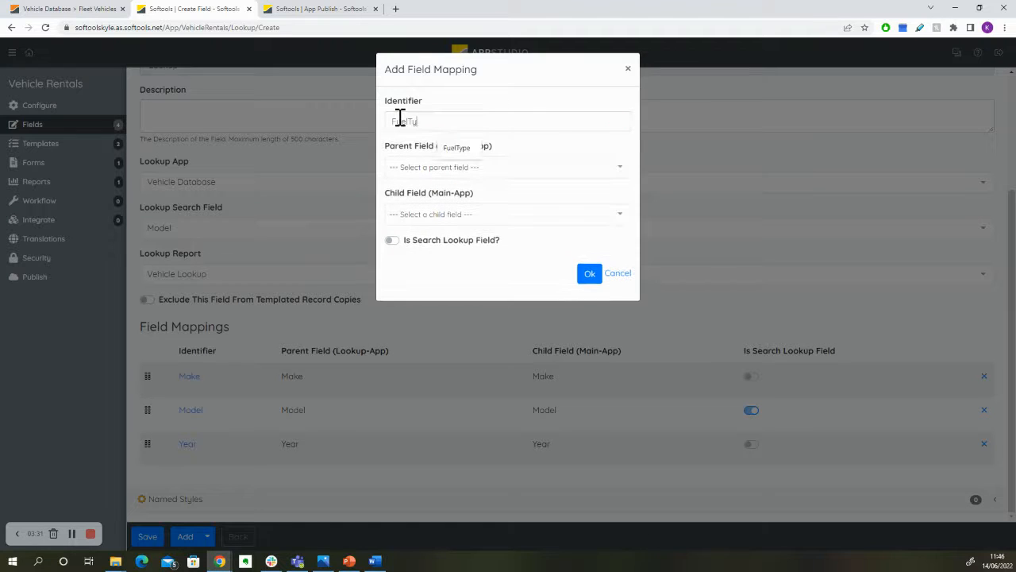
pyautogui.write('pe')
pyautogui.click(418, 167)
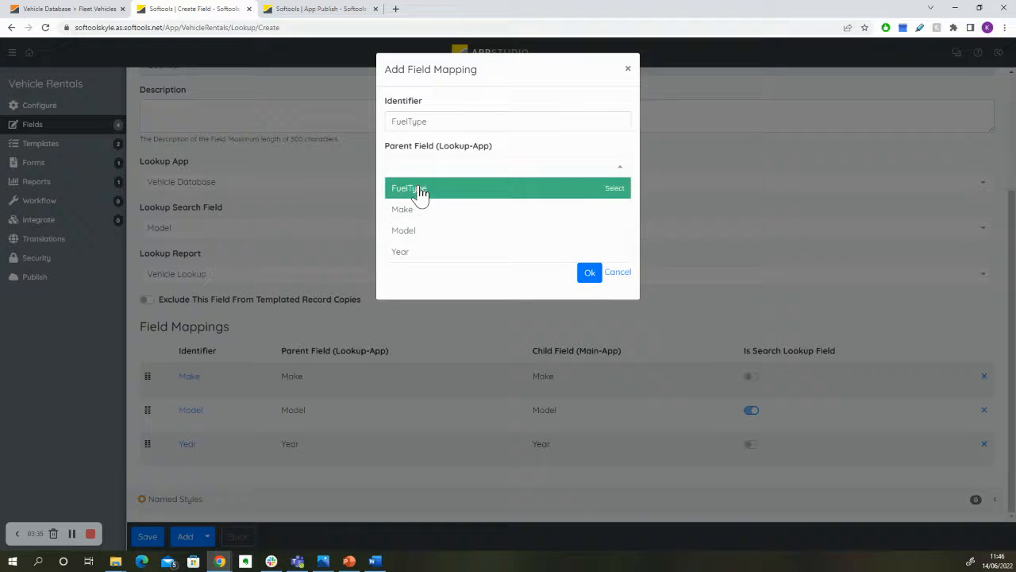
pyautogui.click(419, 193)
pyautogui.click(419, 212)
pyautogui.click(421, 234)
pyautogui.click(584, 273)
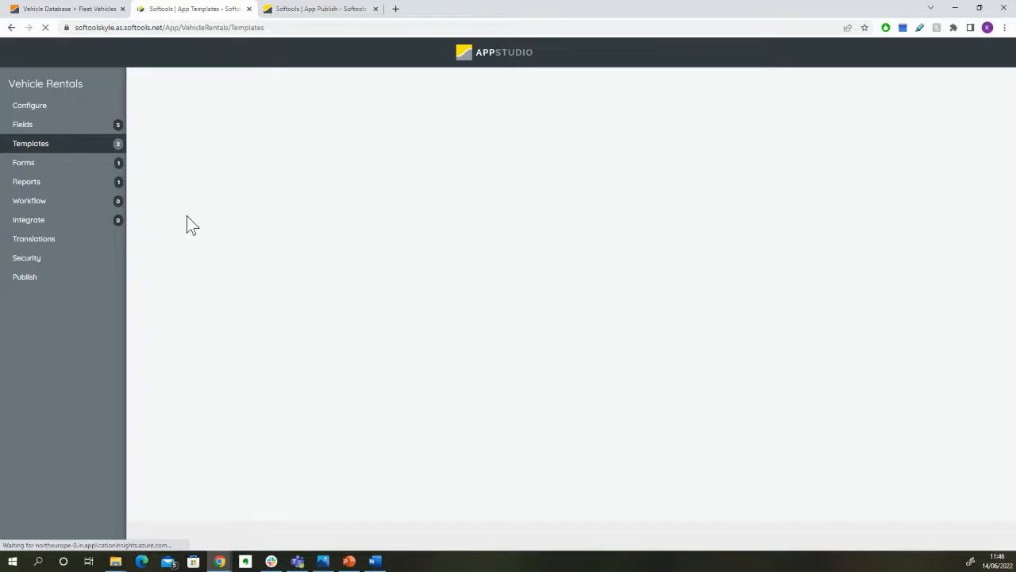
# Place the Vehicle Lookup field in row 1, column 1 of the Vehicle Information template, save it and publish the Vehicle Rentals app
pyautogui.click(255, 231)
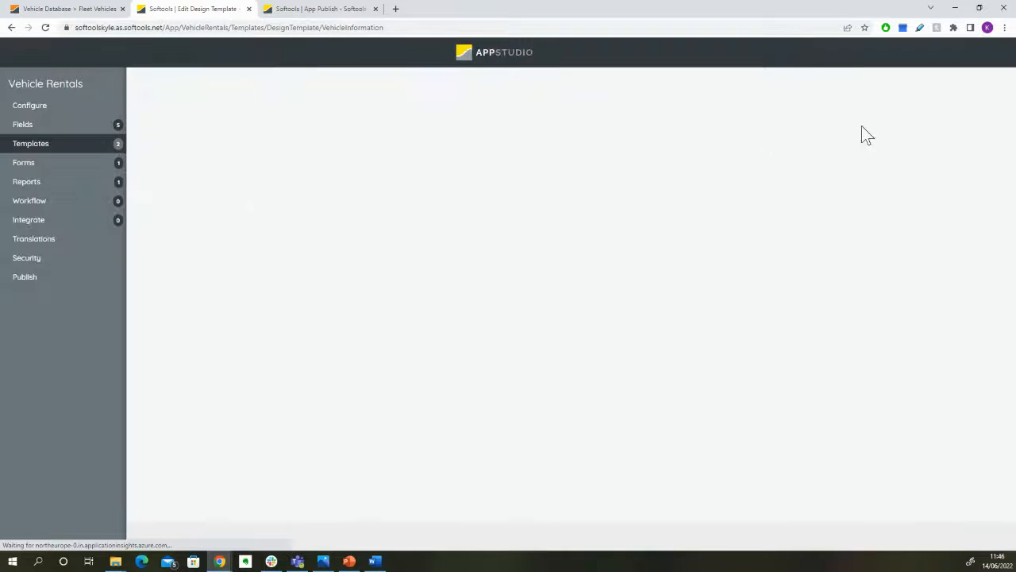
pyautogui.moveTo(905, 185); pyautogui.dragTo(295, 177)
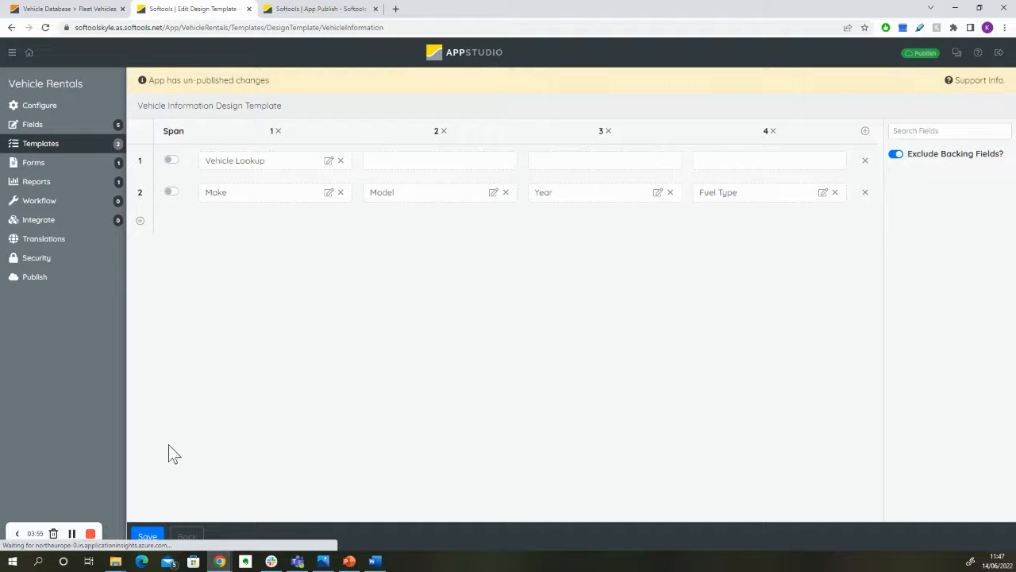
pyautogui.click(147, 536)
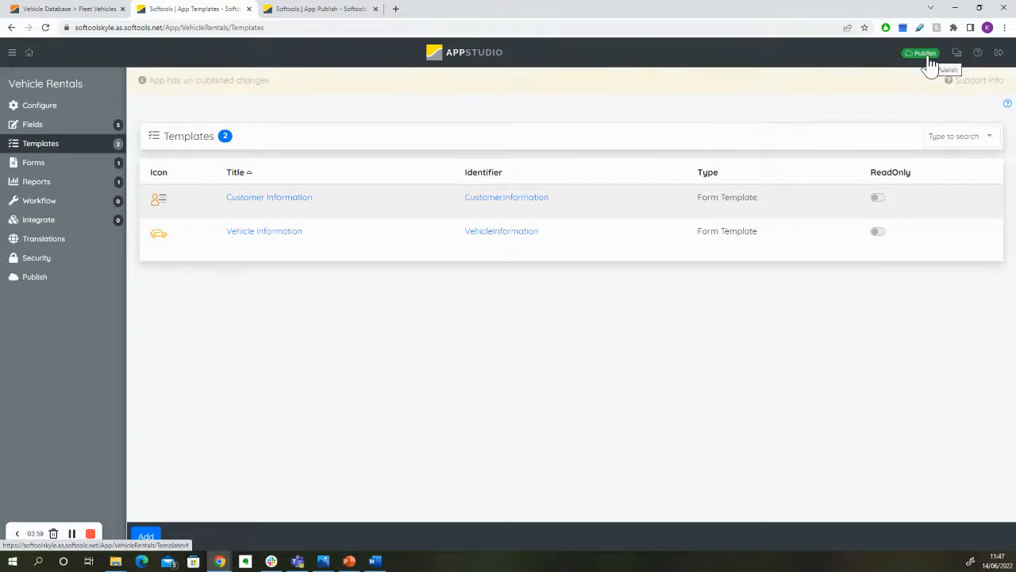
pyautogui.click(926, 55)
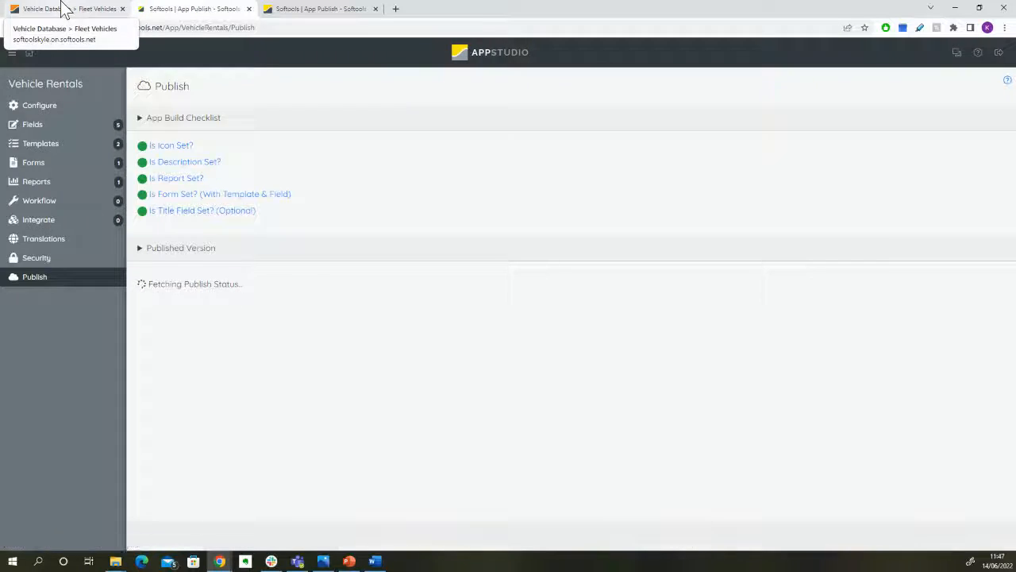
# Switch to the Softools workspace and resync the Vehicle Database app
pyautogui.click(63, 10)
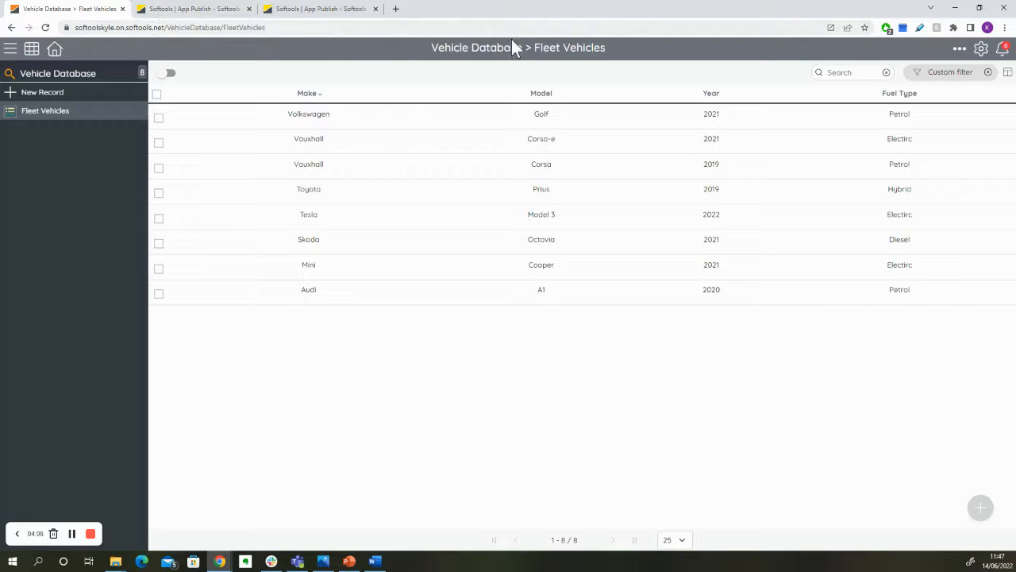
pyautogui.click(960, 49)
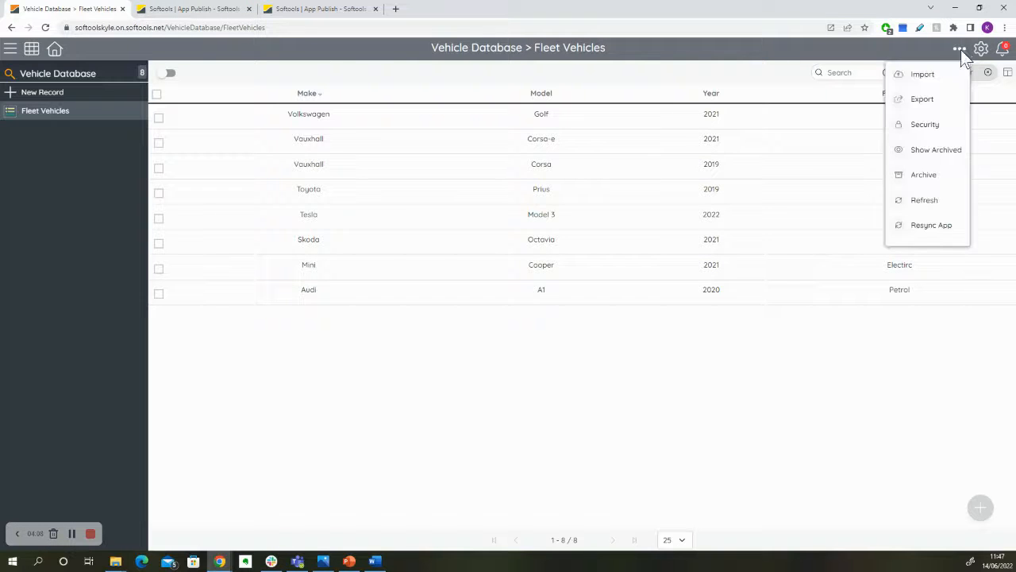
pyautogui.click(923, 227)
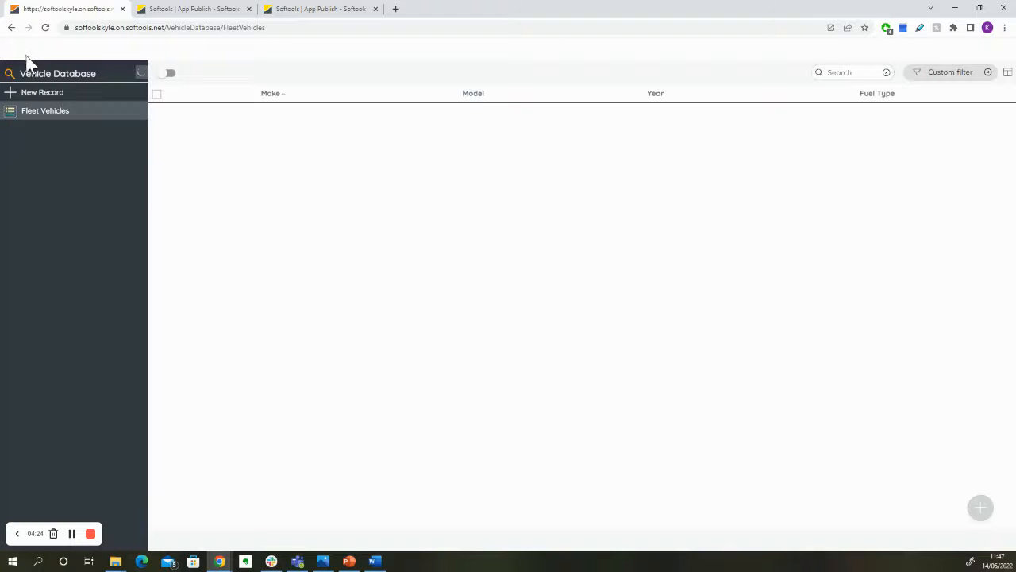
# Open the Vehicle Rentals app in the workspace and resync it
pyautogui.click(32, 50)
pyautogui.click(102, 224)
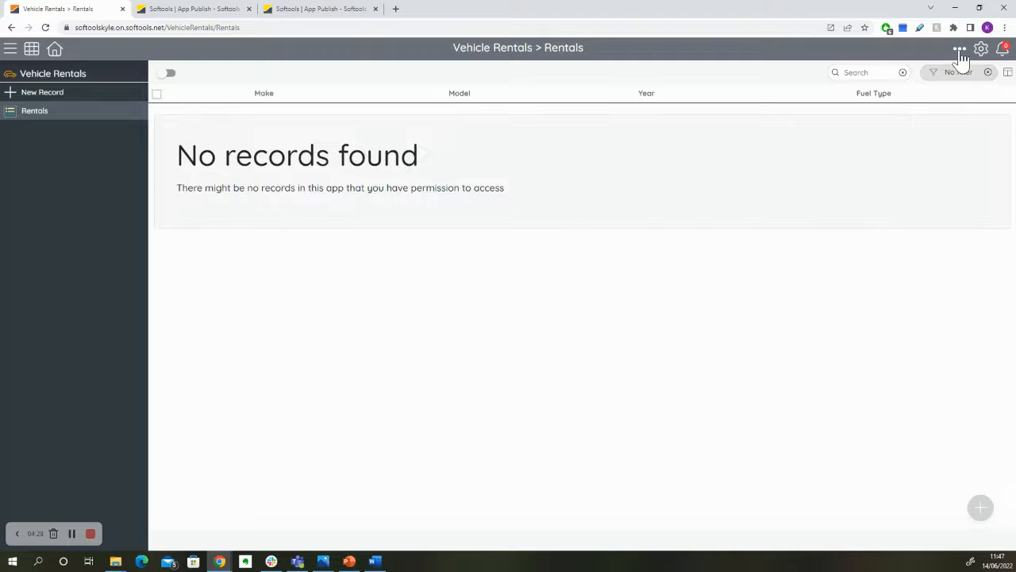
pyautogui.click(960, 49)
pyautogui.click(931, 226)
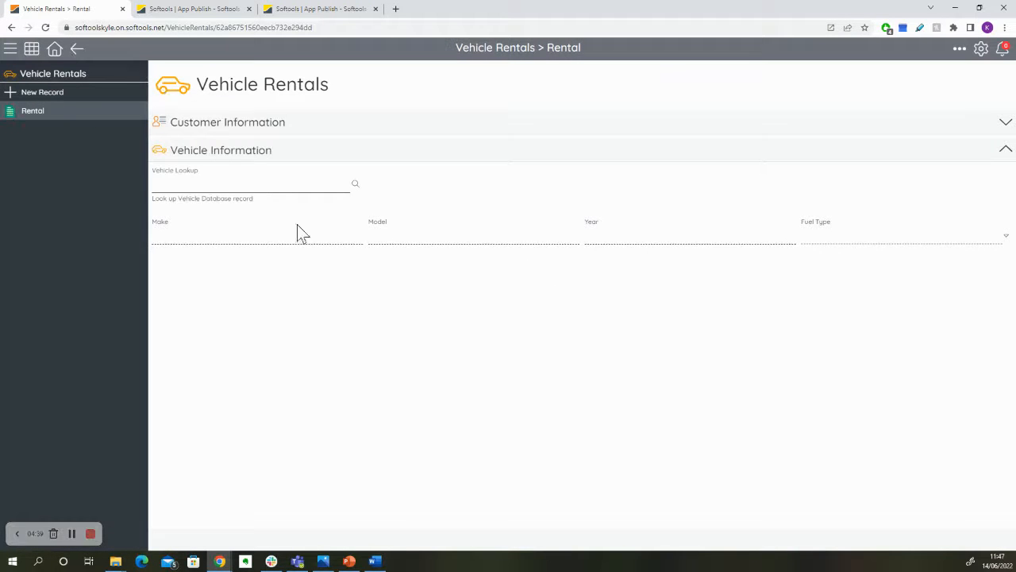
# Fill the rental's vehicle details through Vehicle Lookup, applying the "Fuel Type - Electric" filter and choosing the Mini Cooper
pyautogui.click(357, 188)
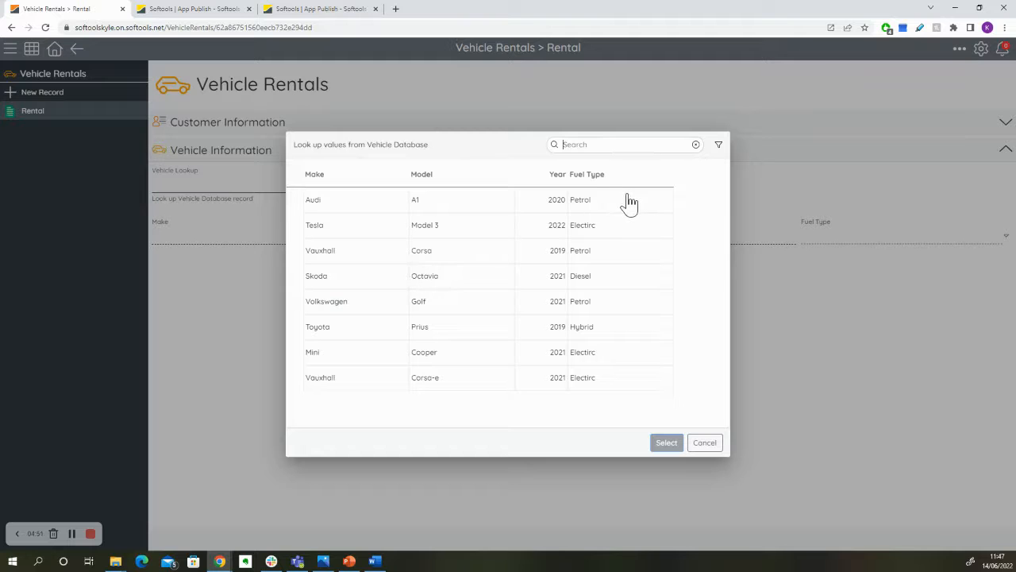
pyautogui.click(719, 145)
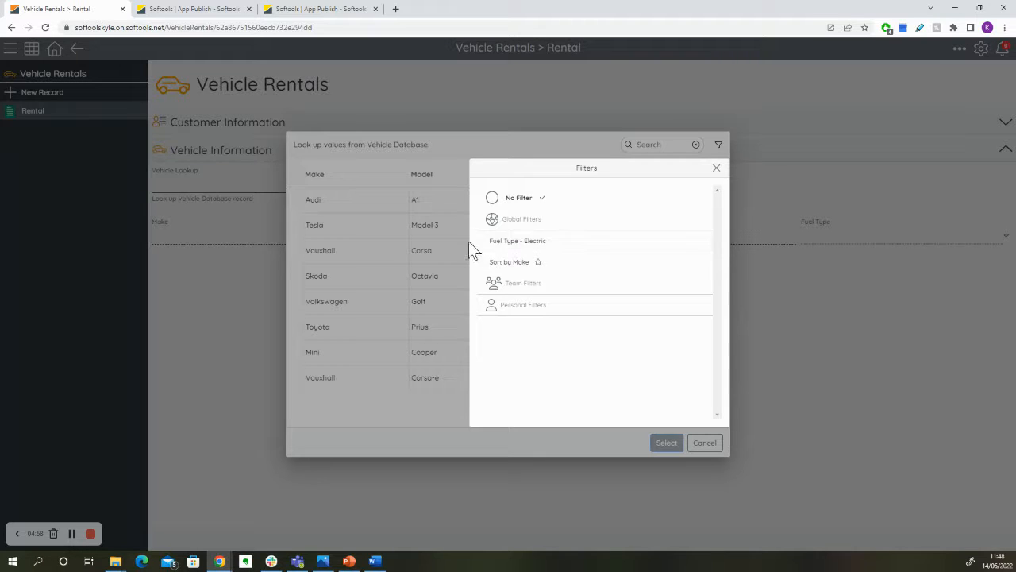
pyautogui.click(518, 240)
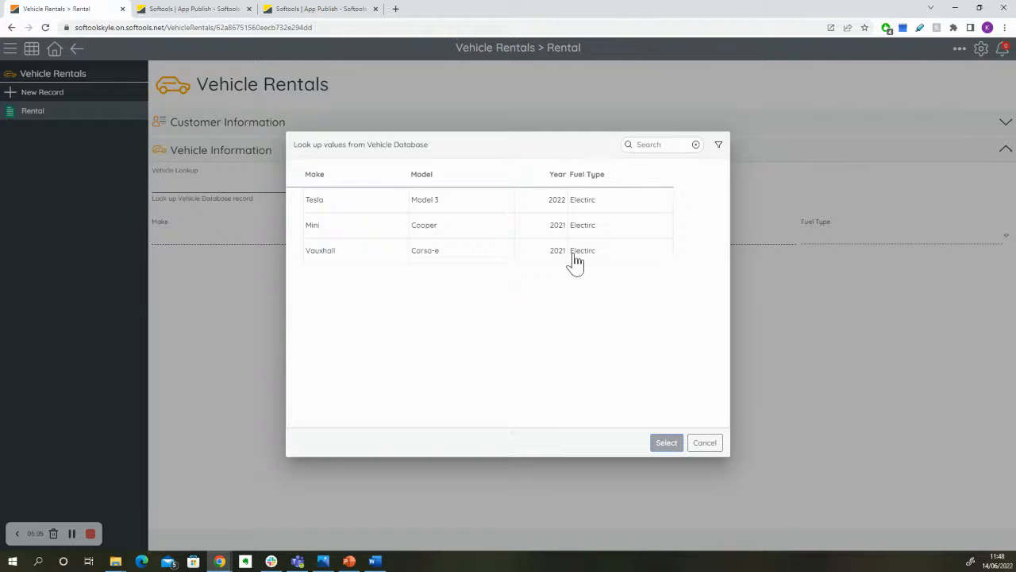
pyautogui.click(468, 230)
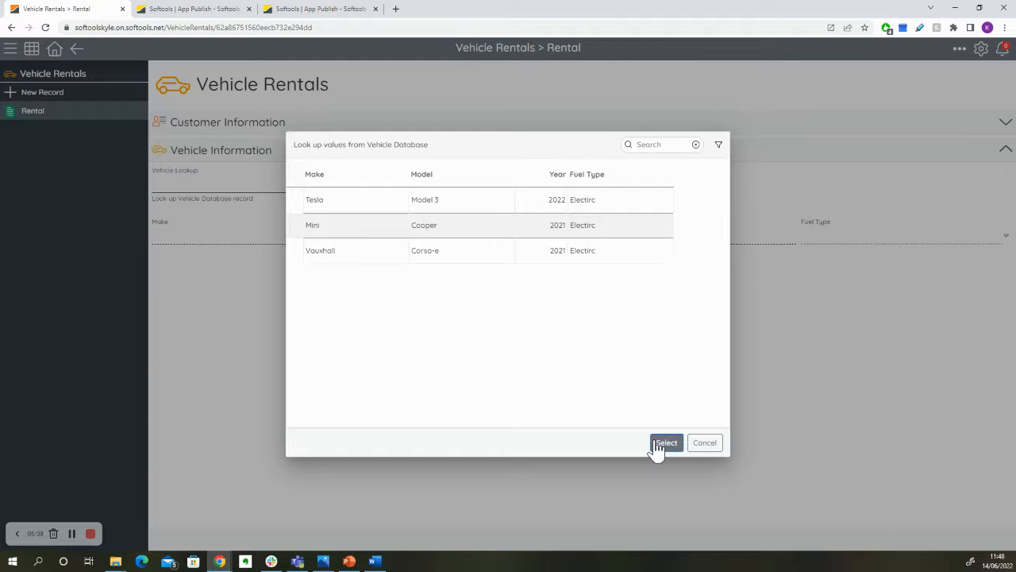
pyautogui.click(660, 443)
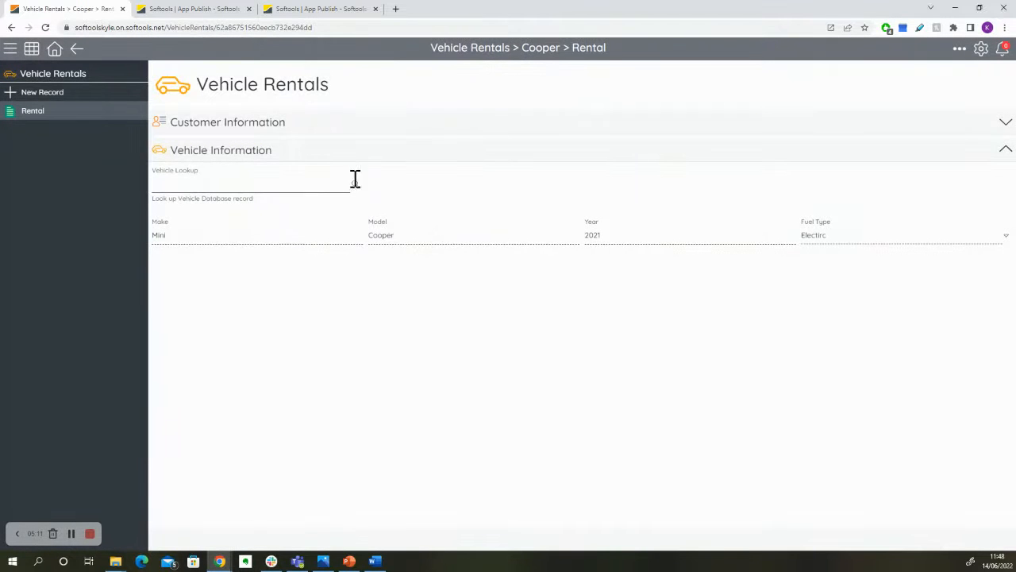